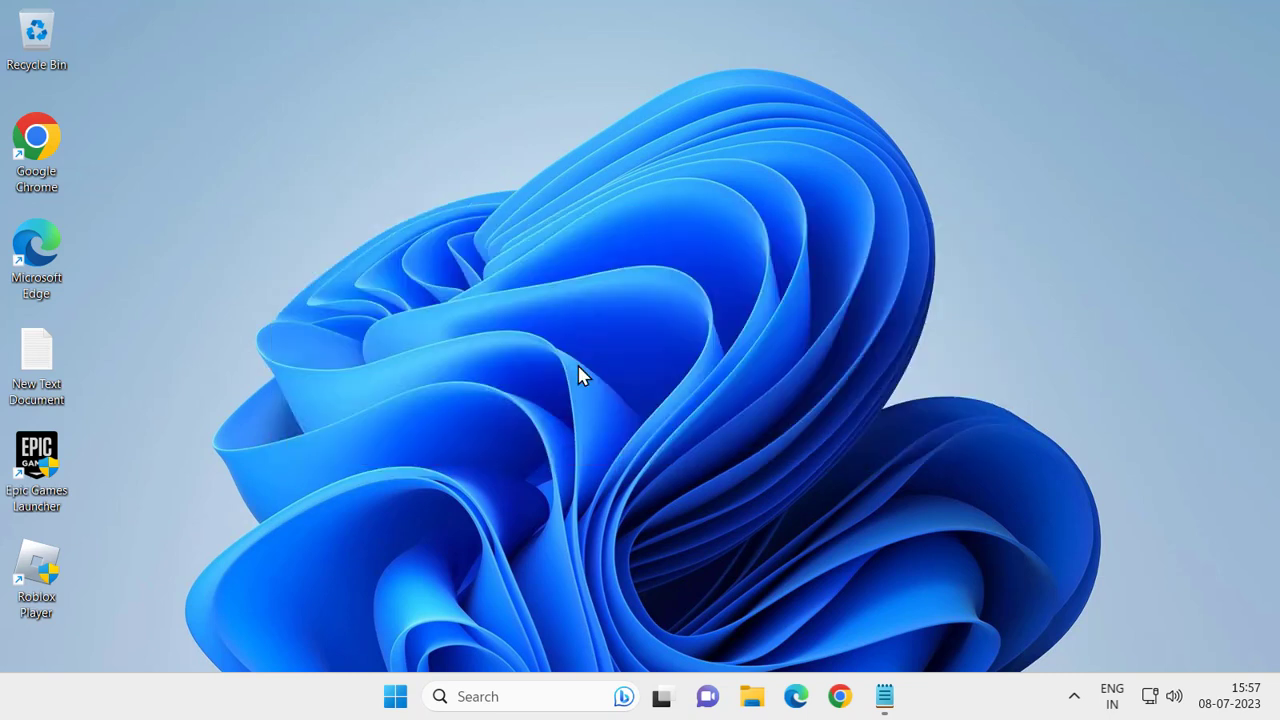
Run %windir% from the Run dialog, replacing ncpa.cpl, to open the Windows folder
right_click(396, 698)
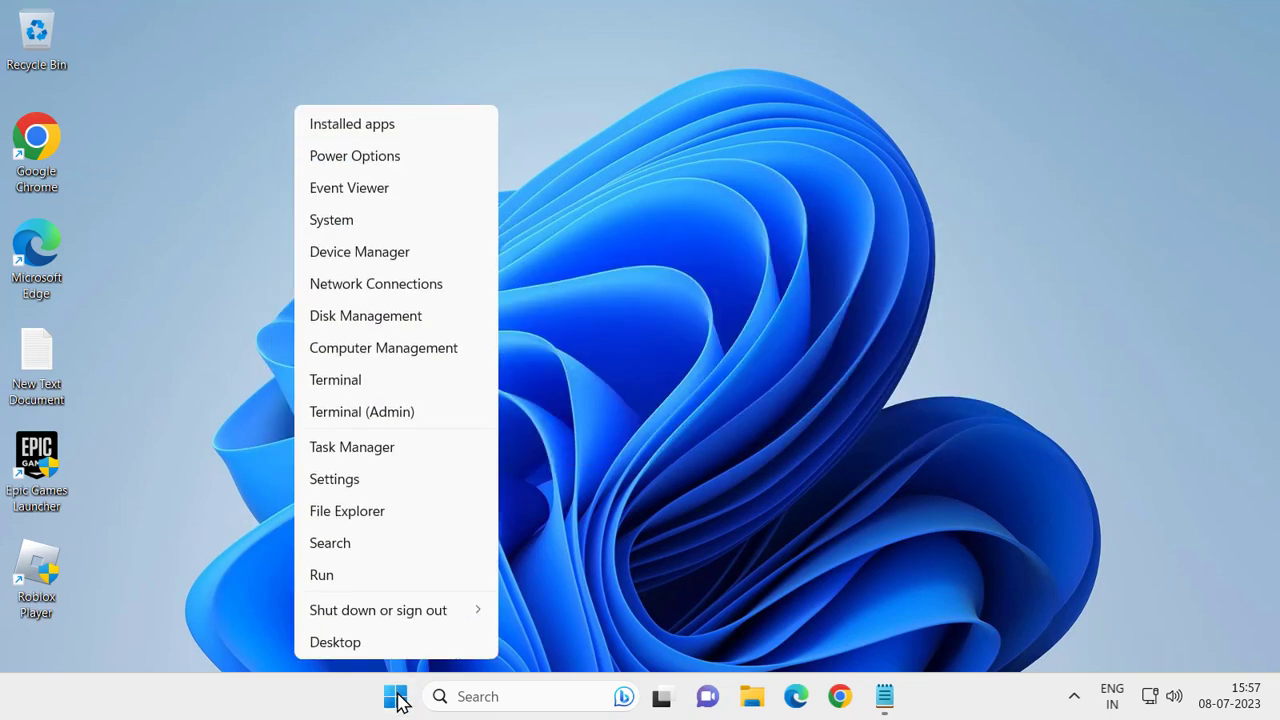
click(376, 580)
drag(156, 565, 72, 563)
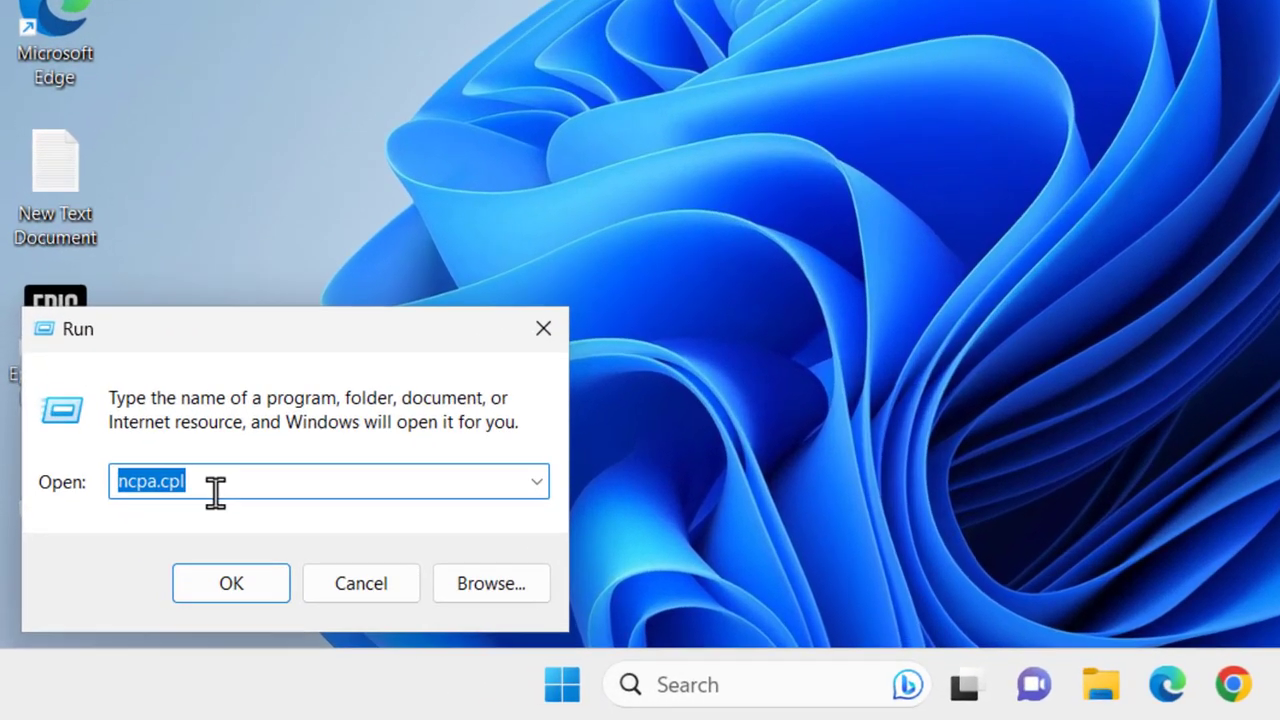
text(%windir)
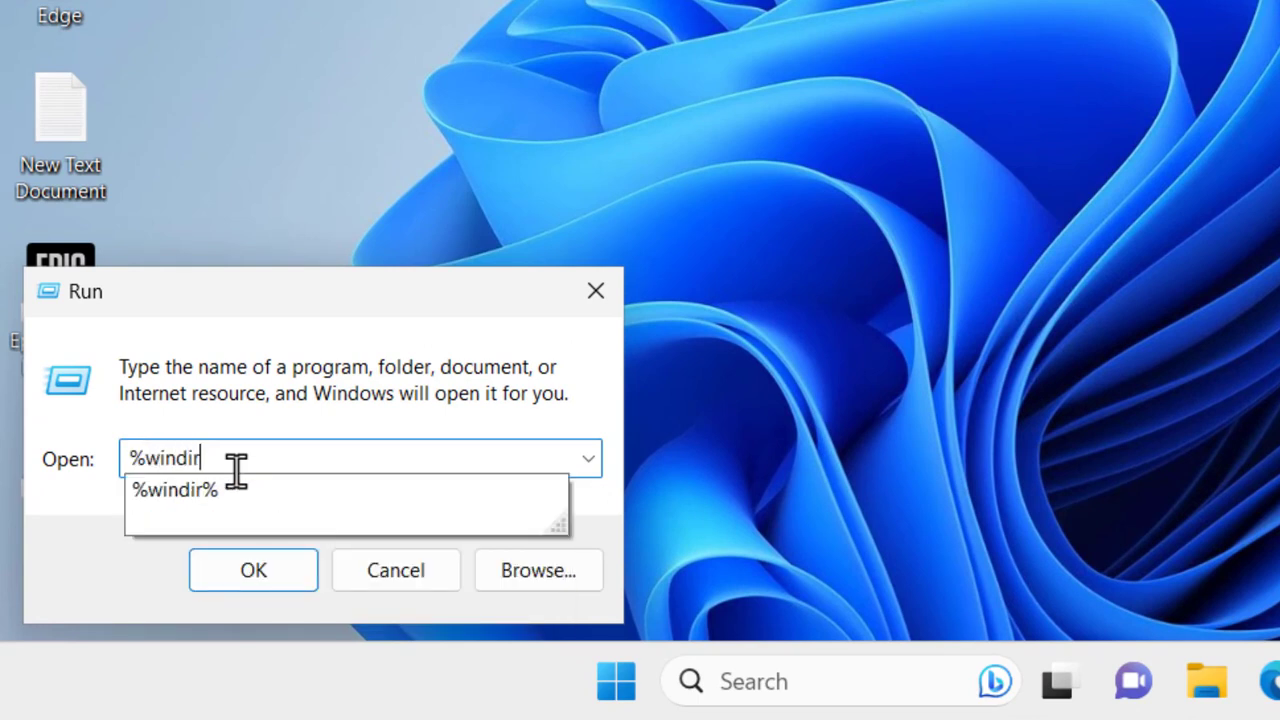
text(%)
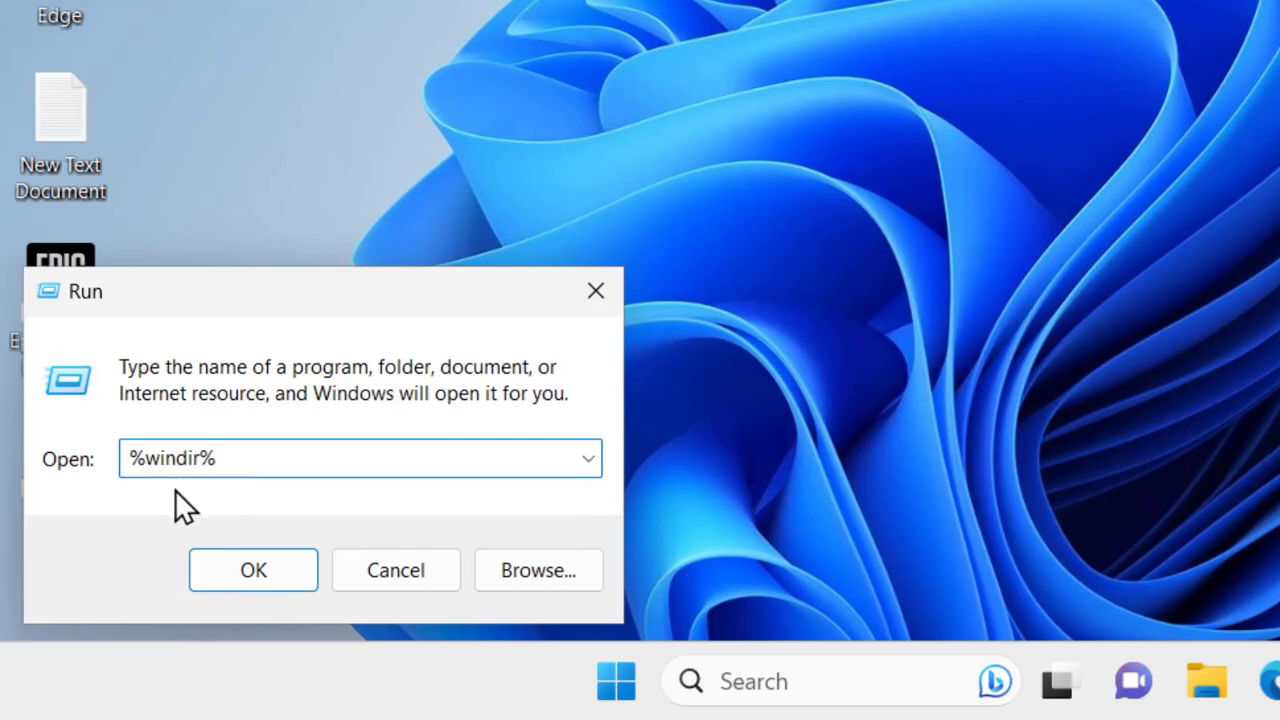
click(249, 566)
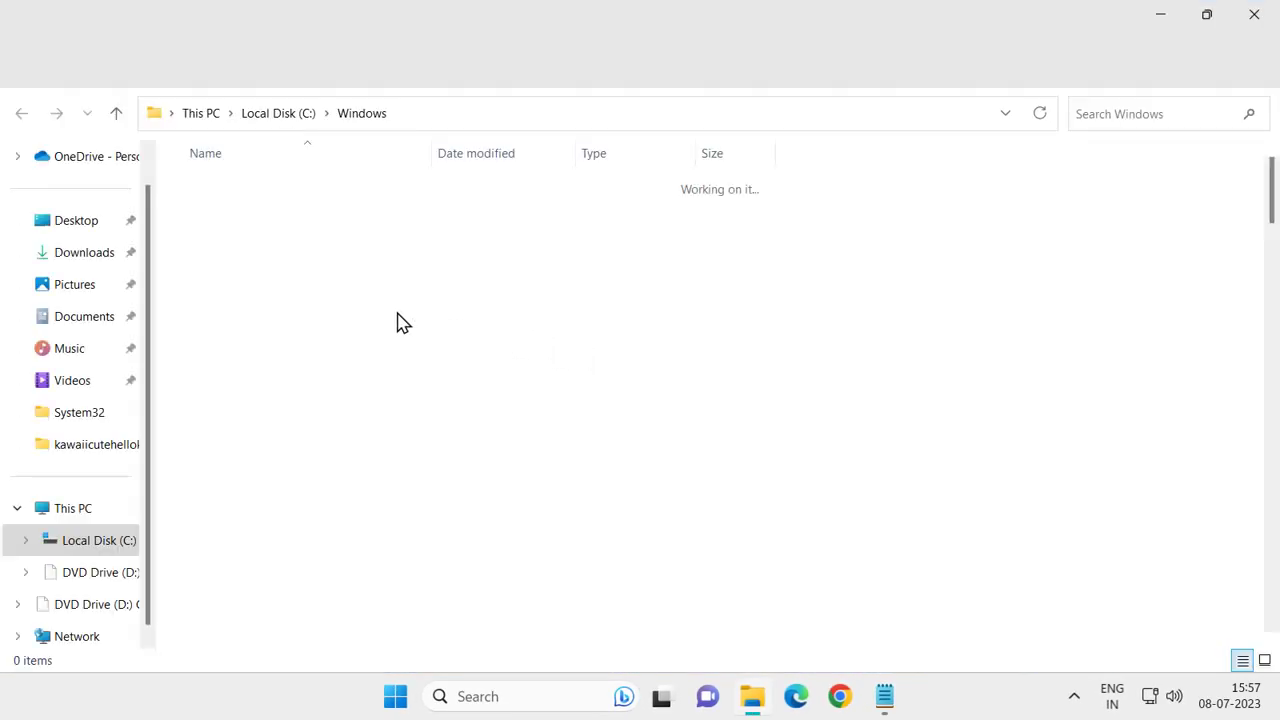
Open the Windows\SoftwareDistribution\Download folder
click(335, 318)
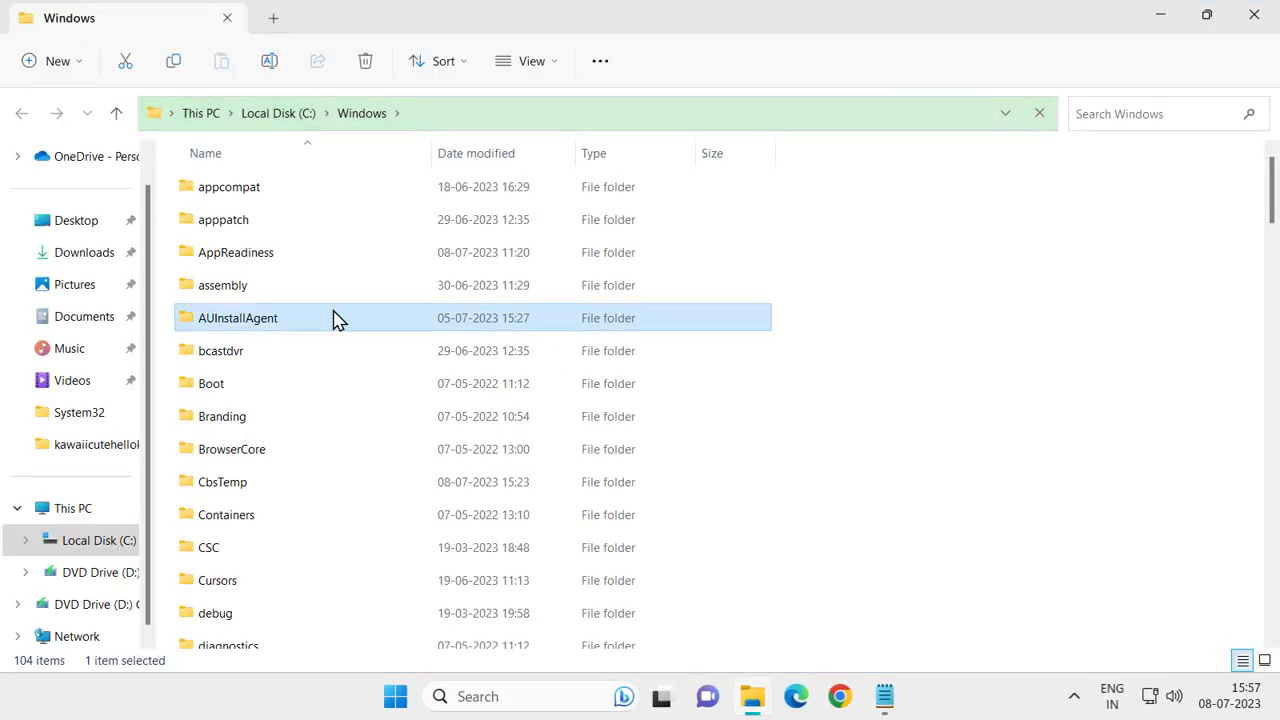
key(s)
key(s)
key(s)
key(s)
key(s)
key(s)
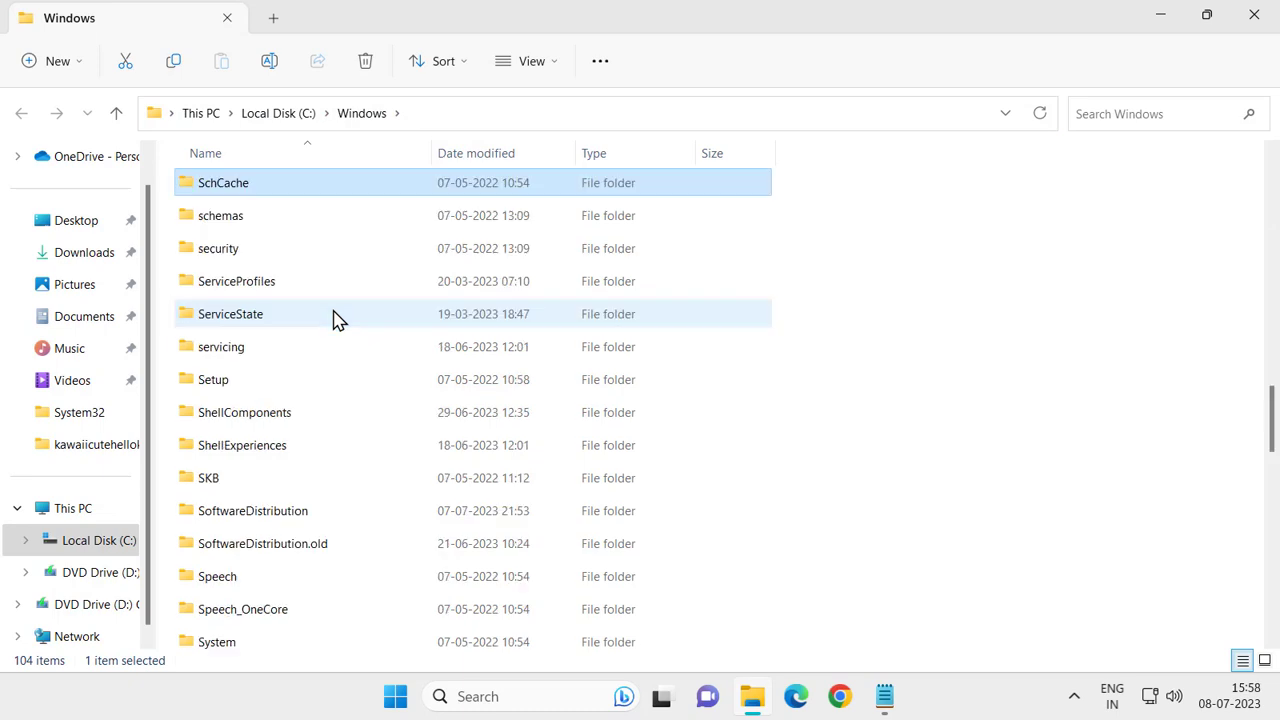
key(s)
key(o)
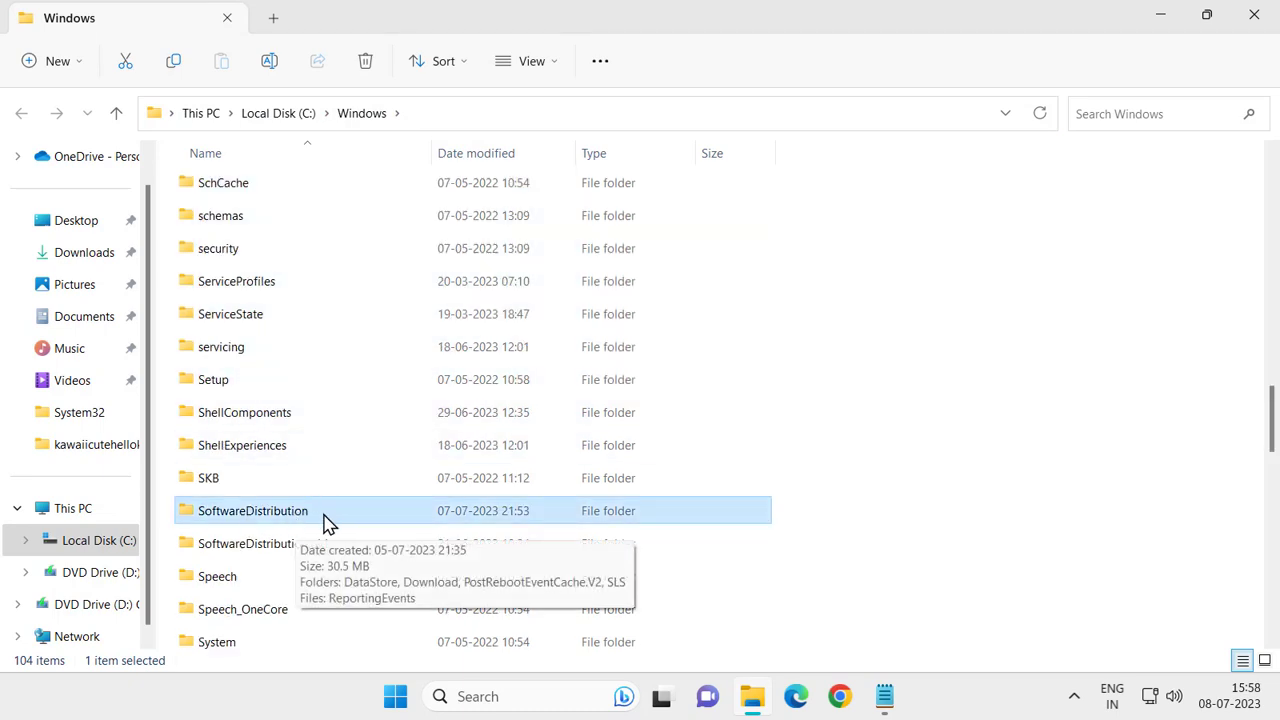
double_click(329, 517)
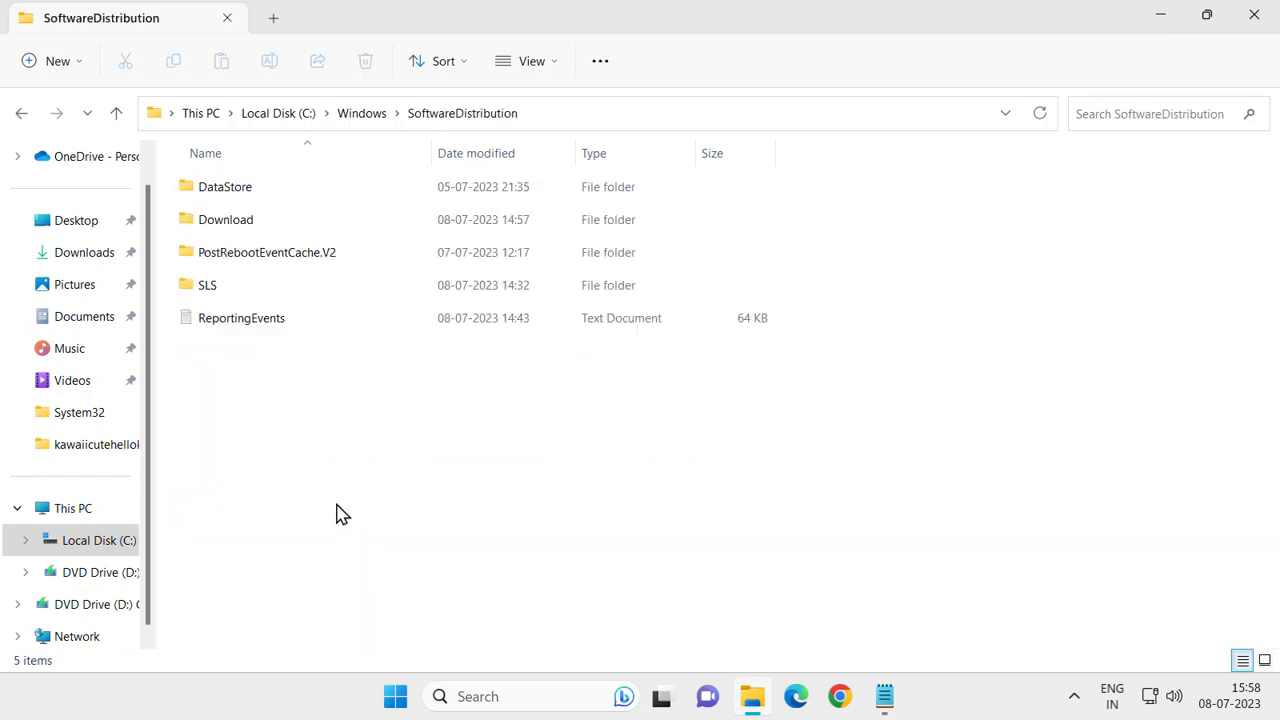
double_click(245, 225)
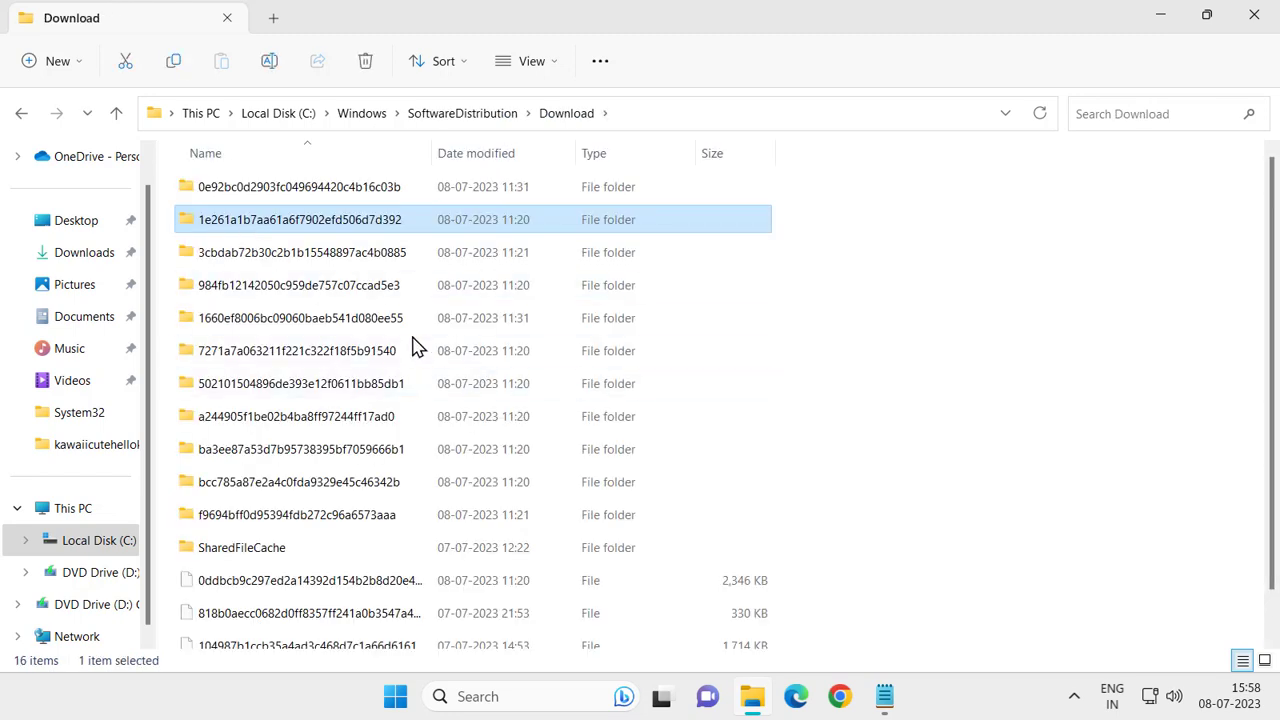
Delete all 16 items in the Download folder and close File Explorer
click(315, 360)
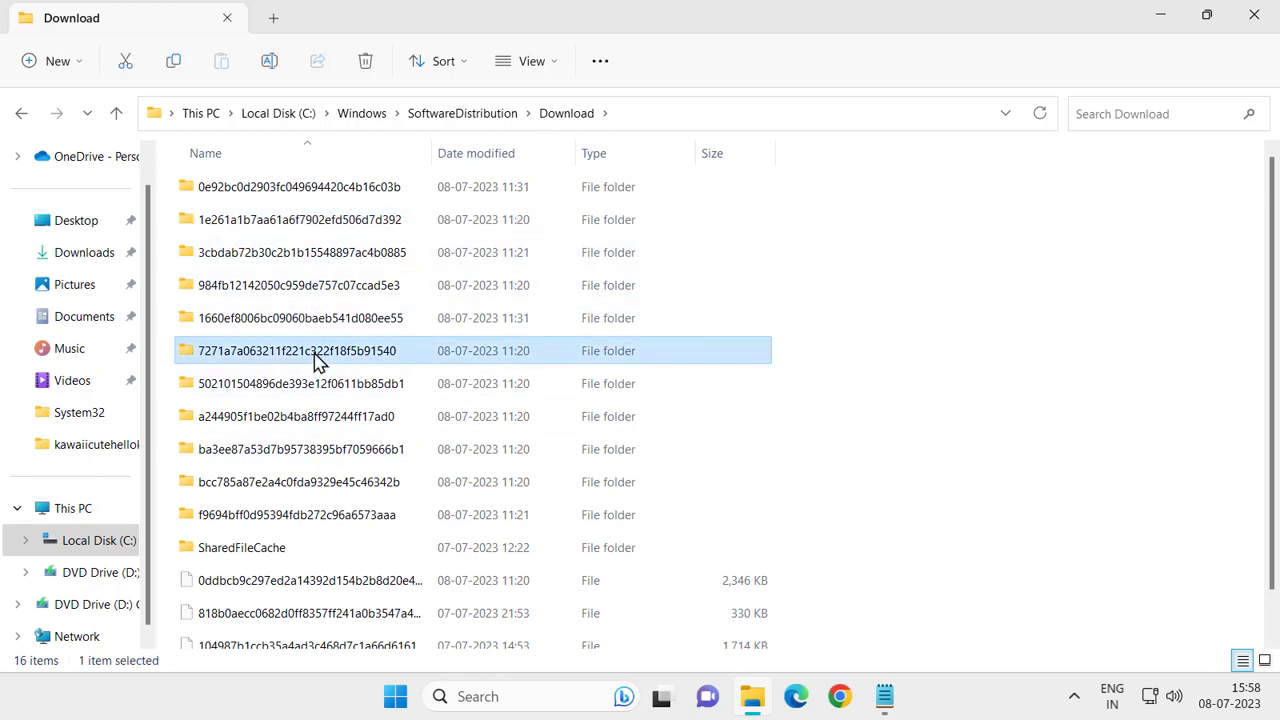
key(ctrl+a)
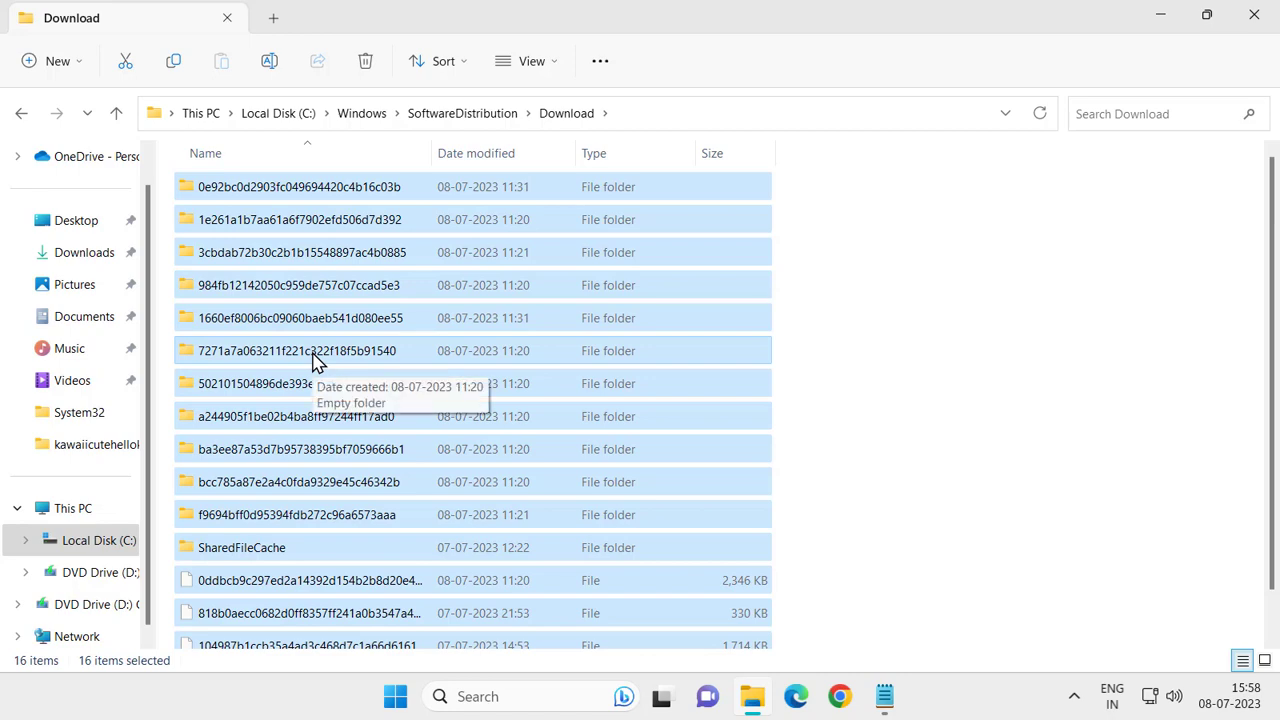
scroll(345, 375, down, 1)
scroll(330, 370, up, 1)
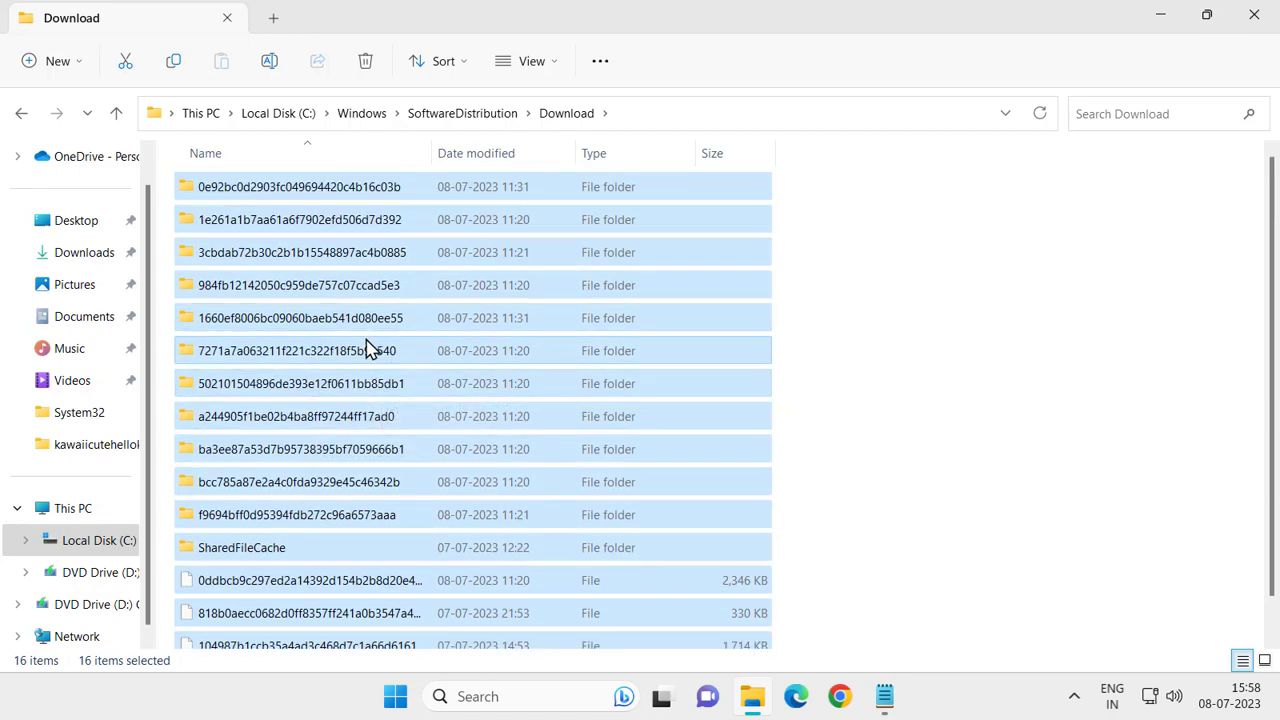
right_click(311, 334)
click(456, 354)
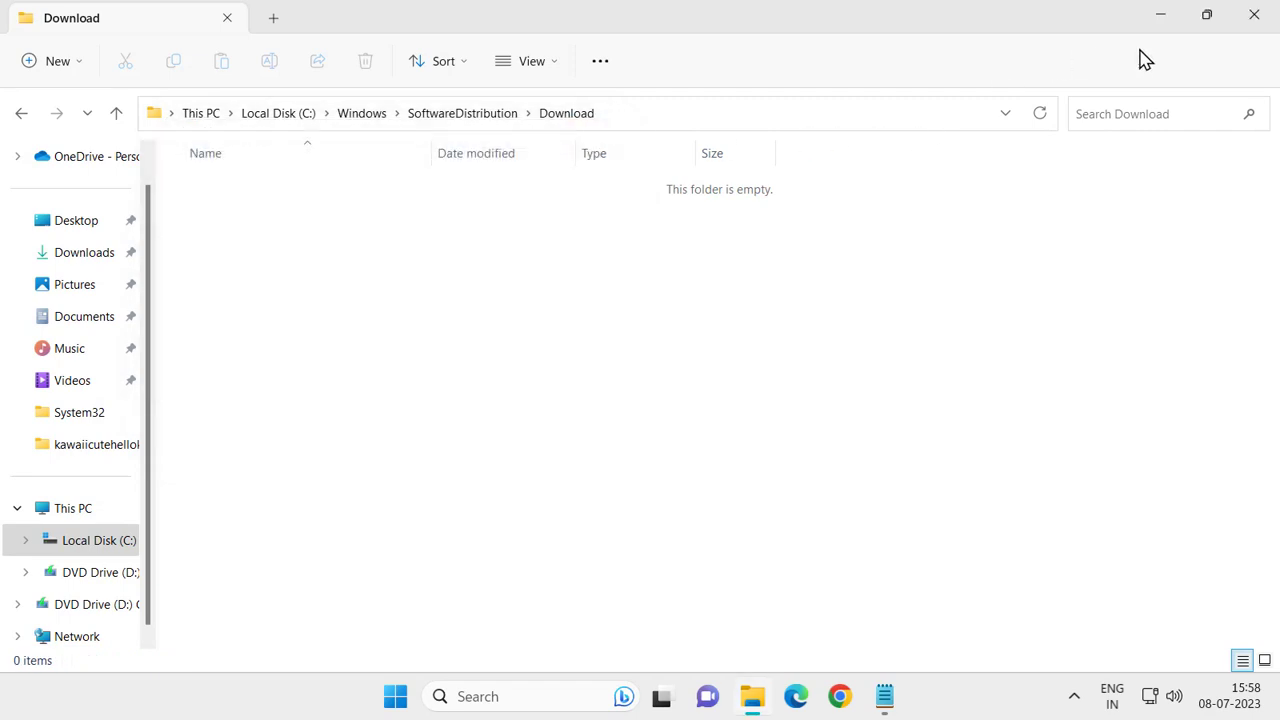
click(1254, 14)
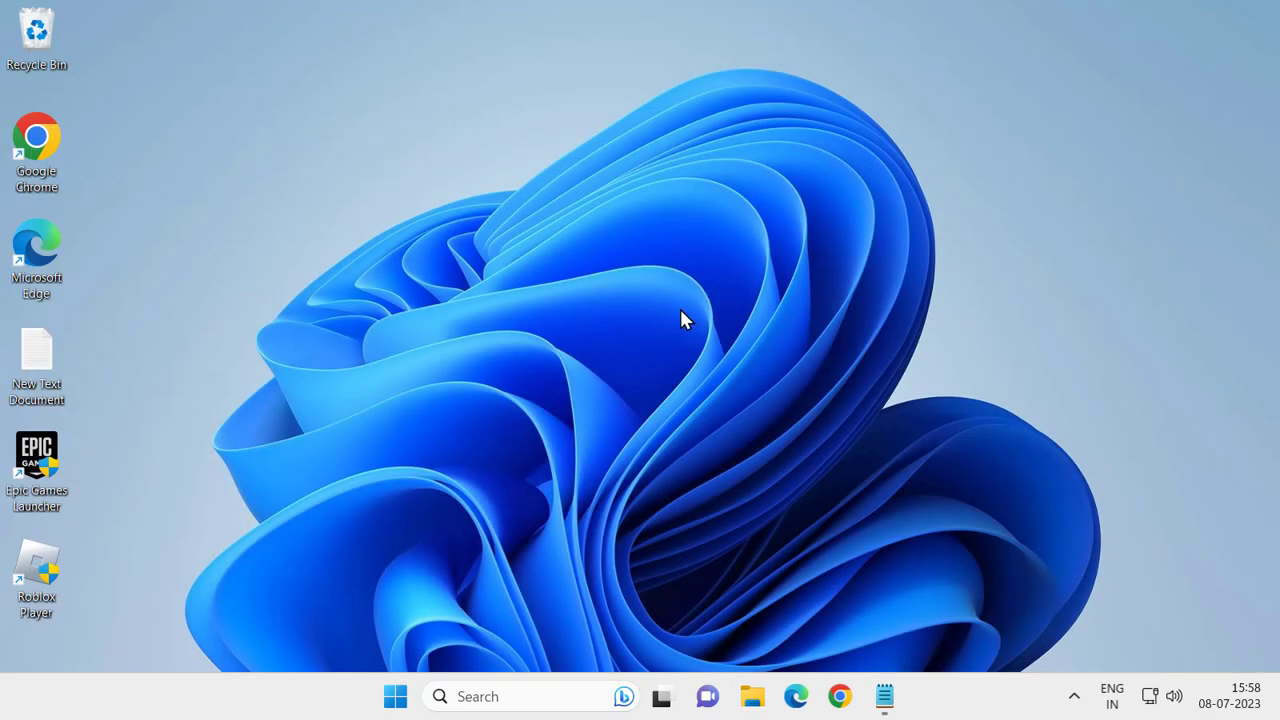
Open Terminal (Admin) from the Win+X menu and approve the UAC prompt
right_click(397, 702)
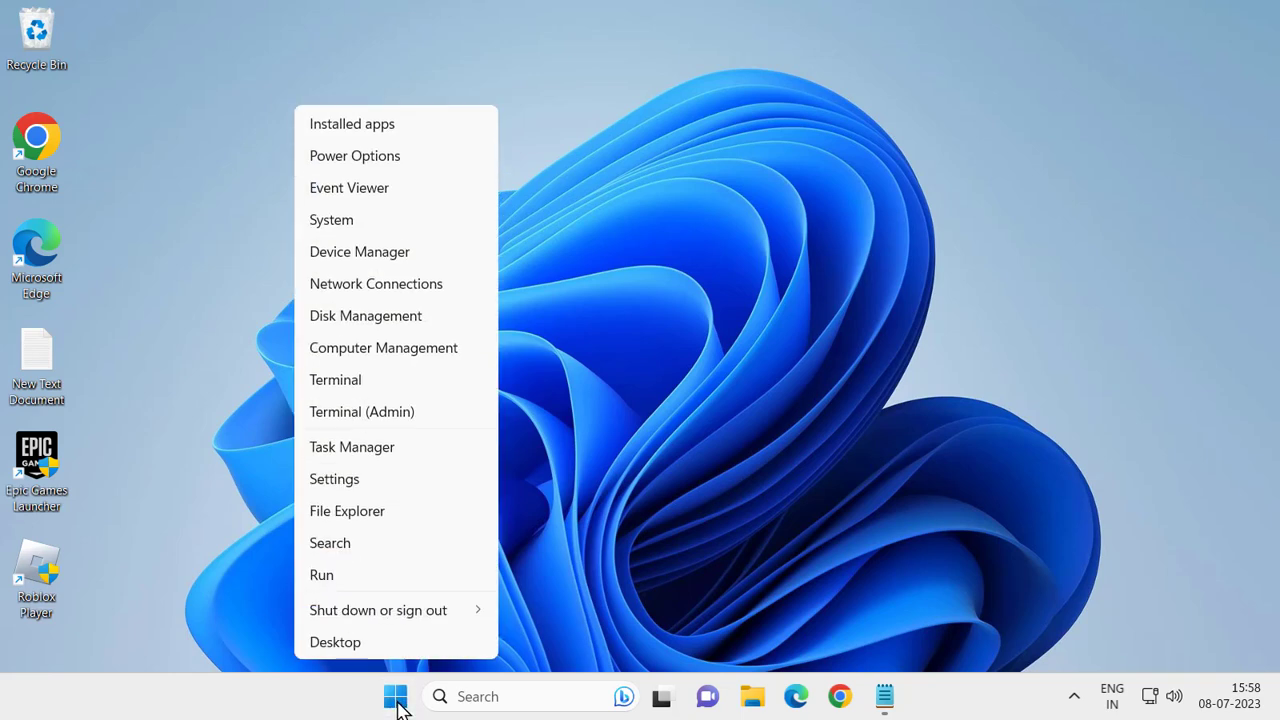
click(400, 416)
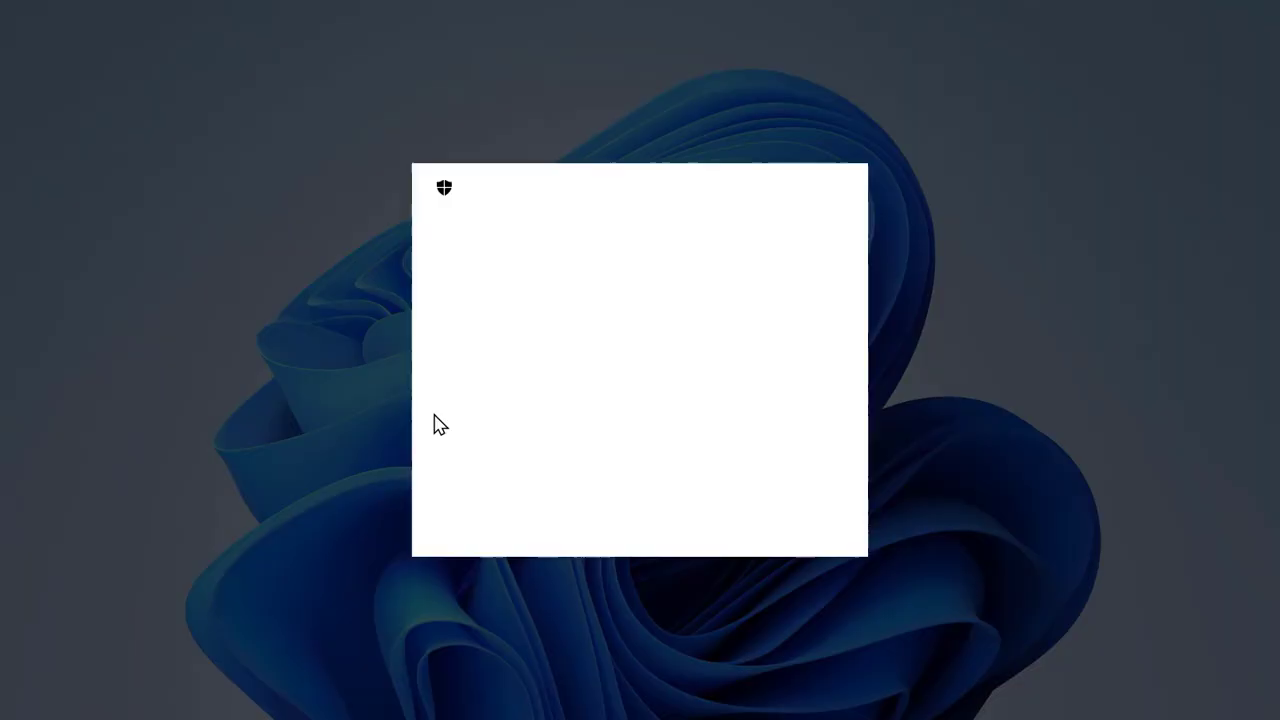
click(528, 518)
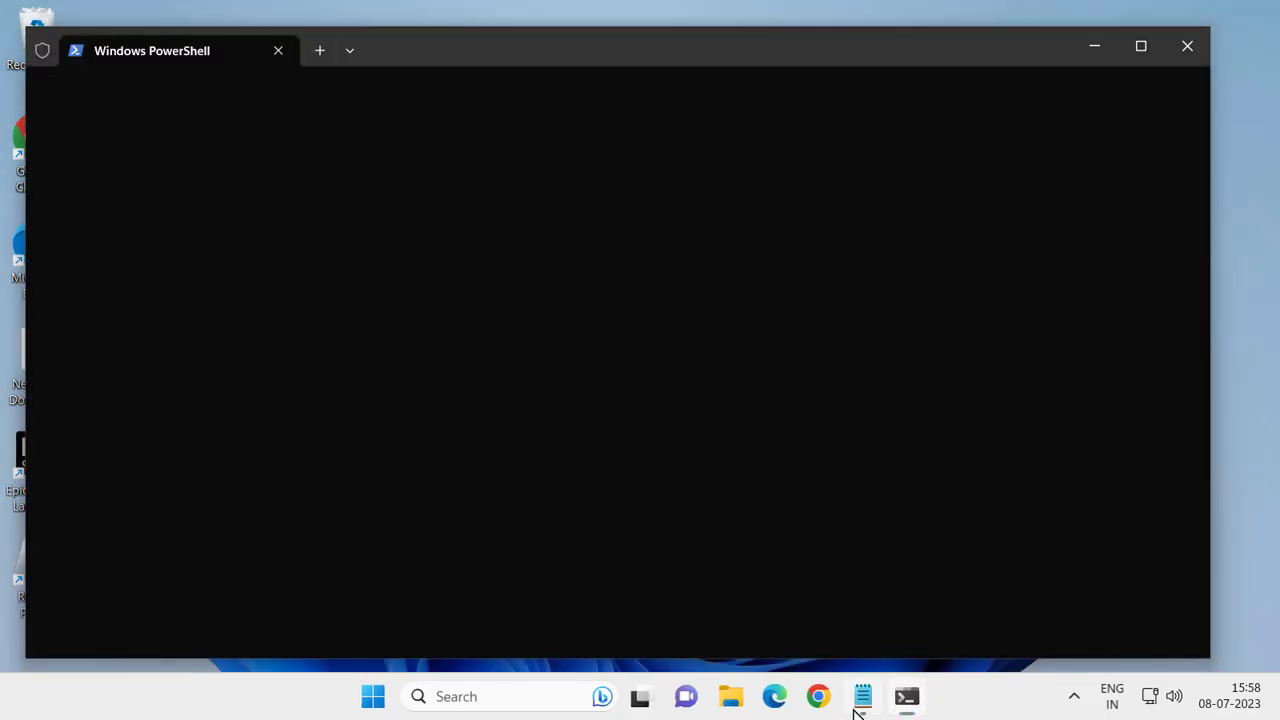
Run wuauclt.exe /updatenow, copied from Notepad, then close the terminal
click(858, 710)
drag(366, 236, 190, 236)
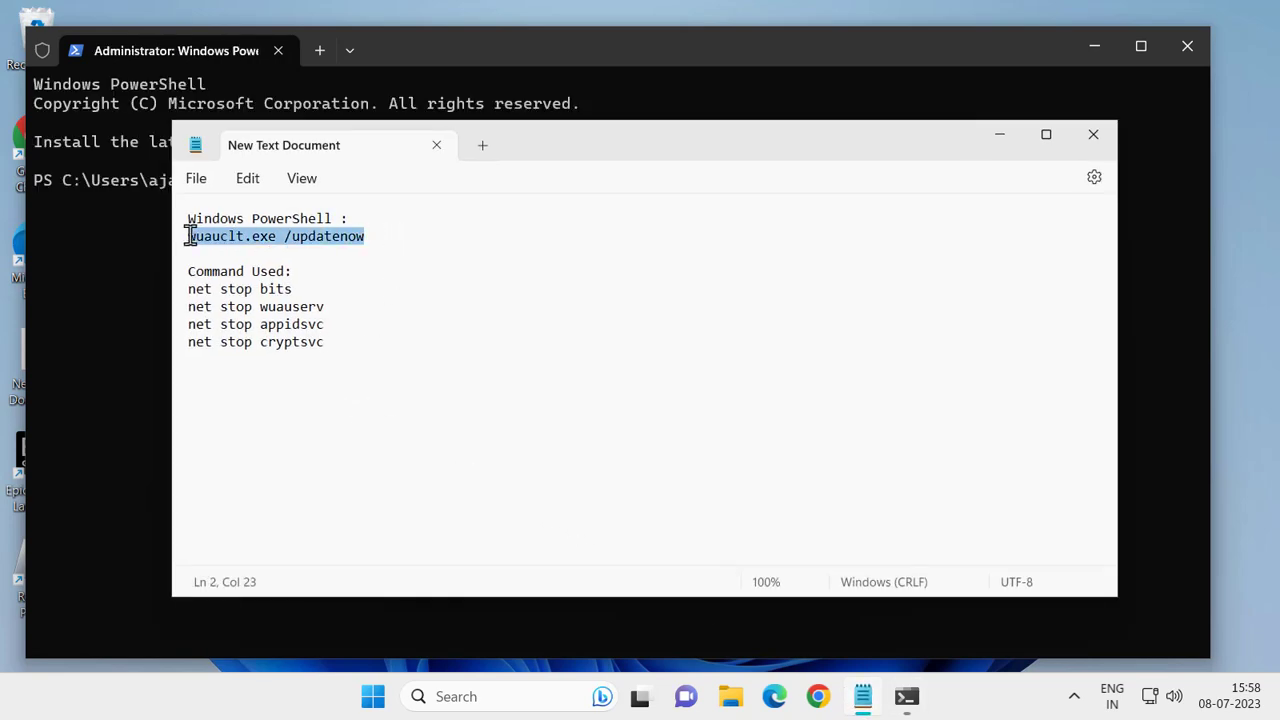
right_click(246, 242)
click(288, 343)
click(1000, 137)
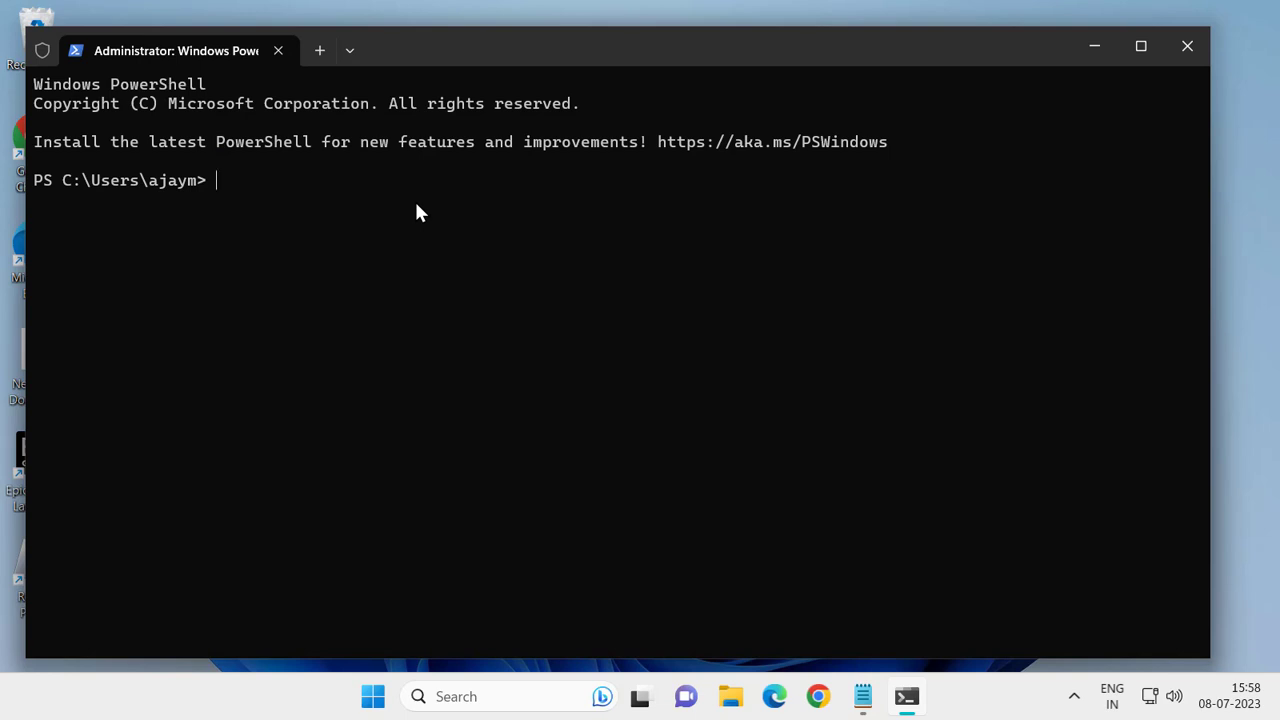
key(ctrl+v)
key(Return)
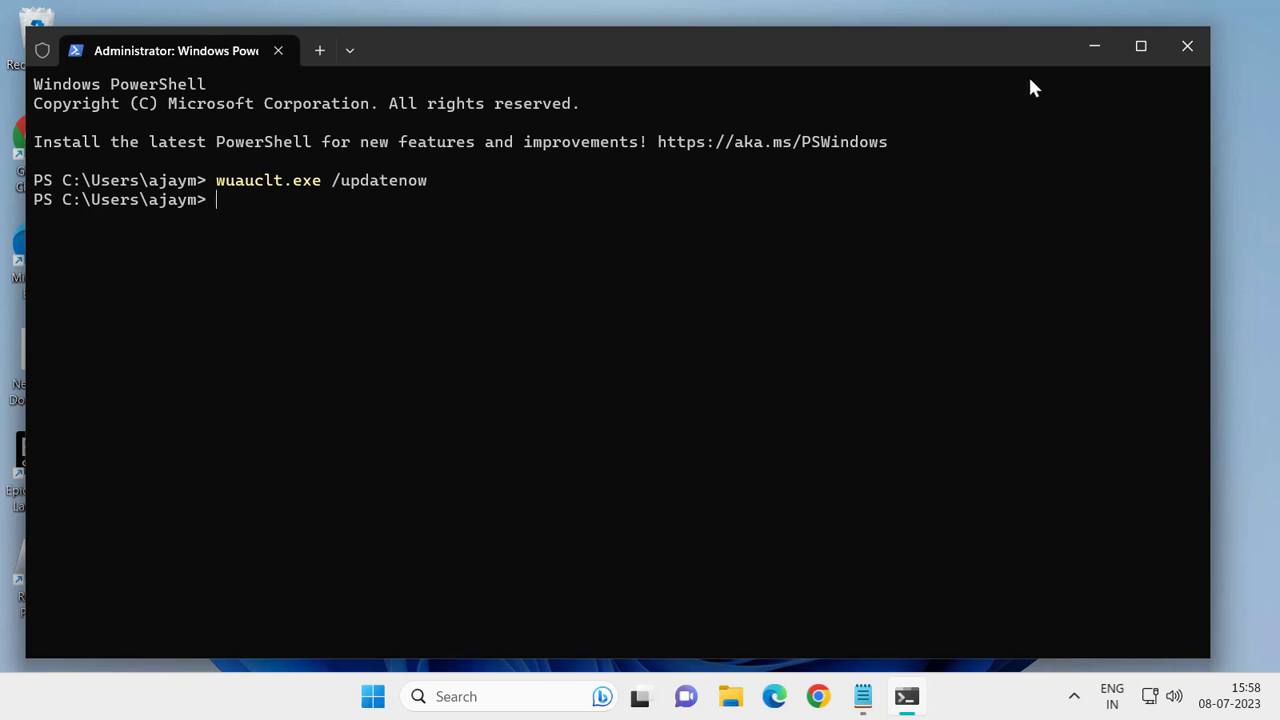
click(1185, 47)
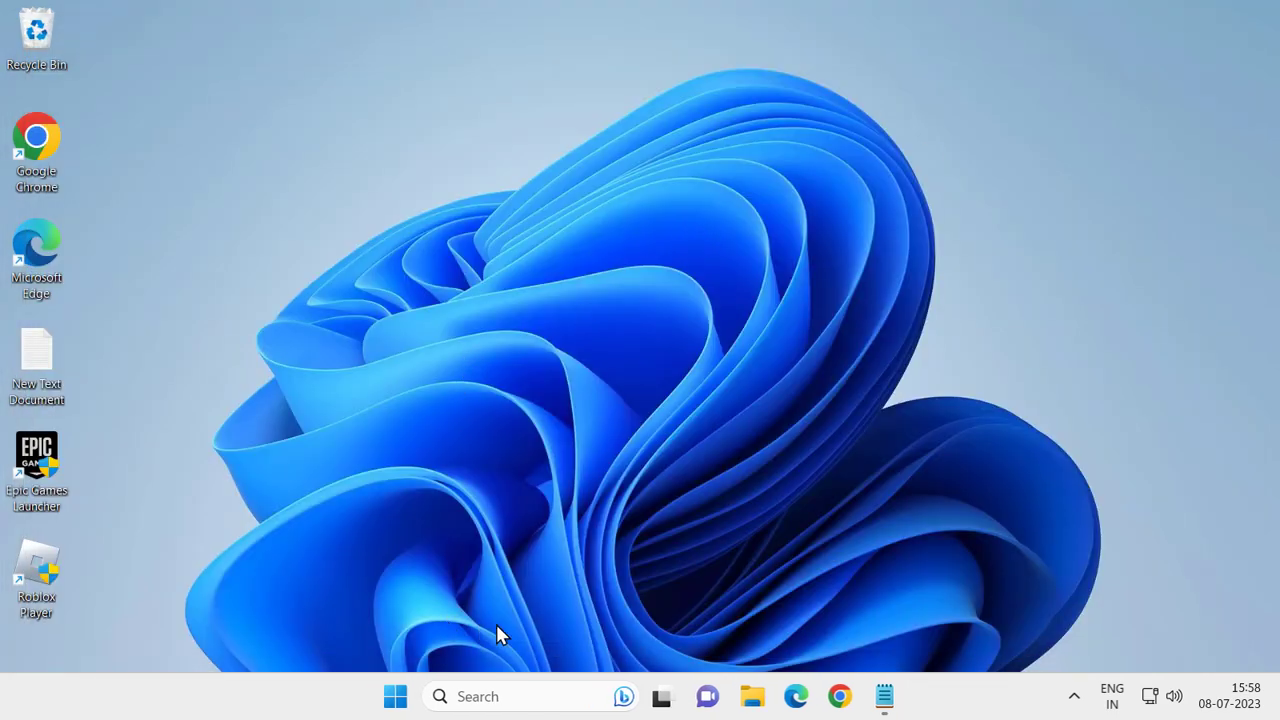
Search for reg and launch Registry Editor with administrator approval
click(514, 692)
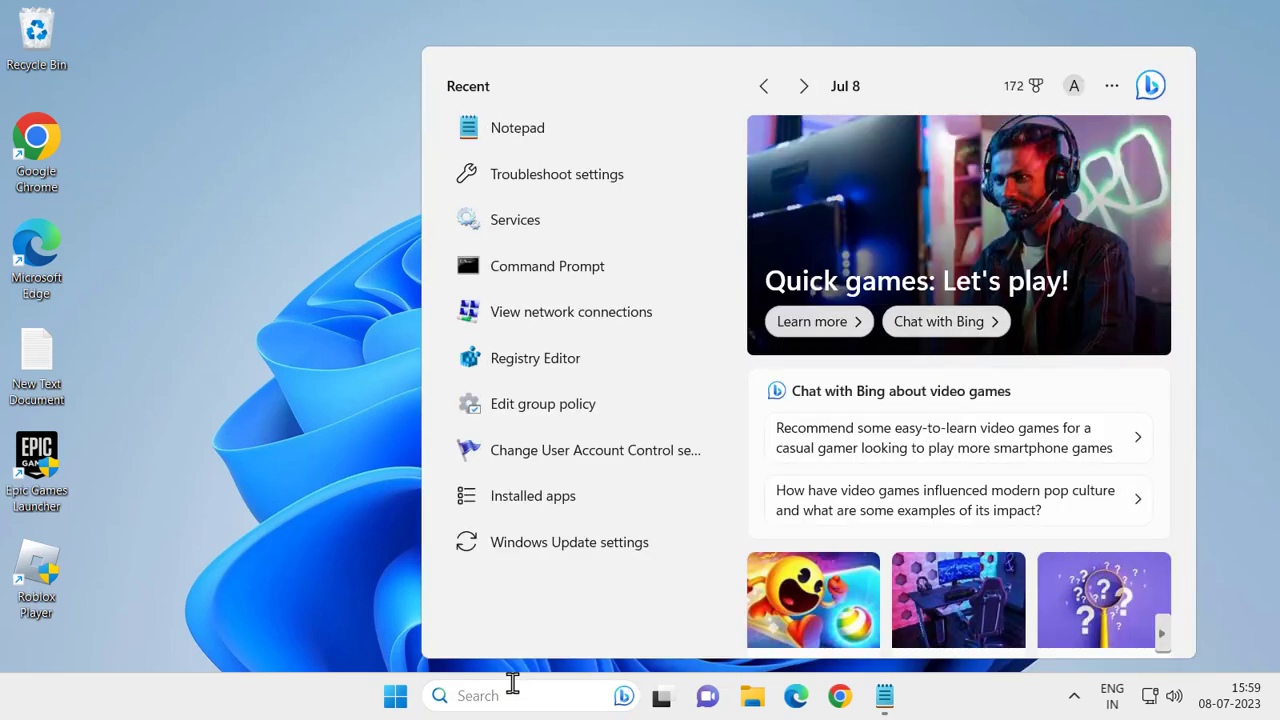
text(reg)
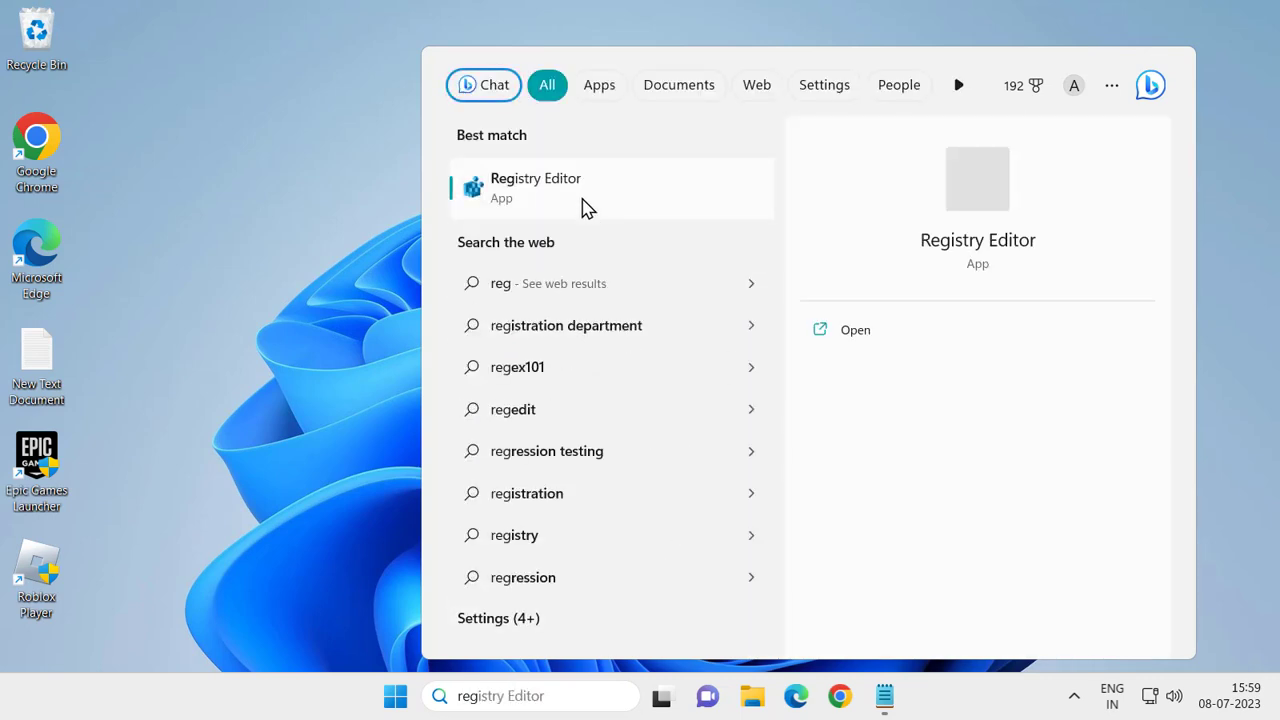
click(588, 207)
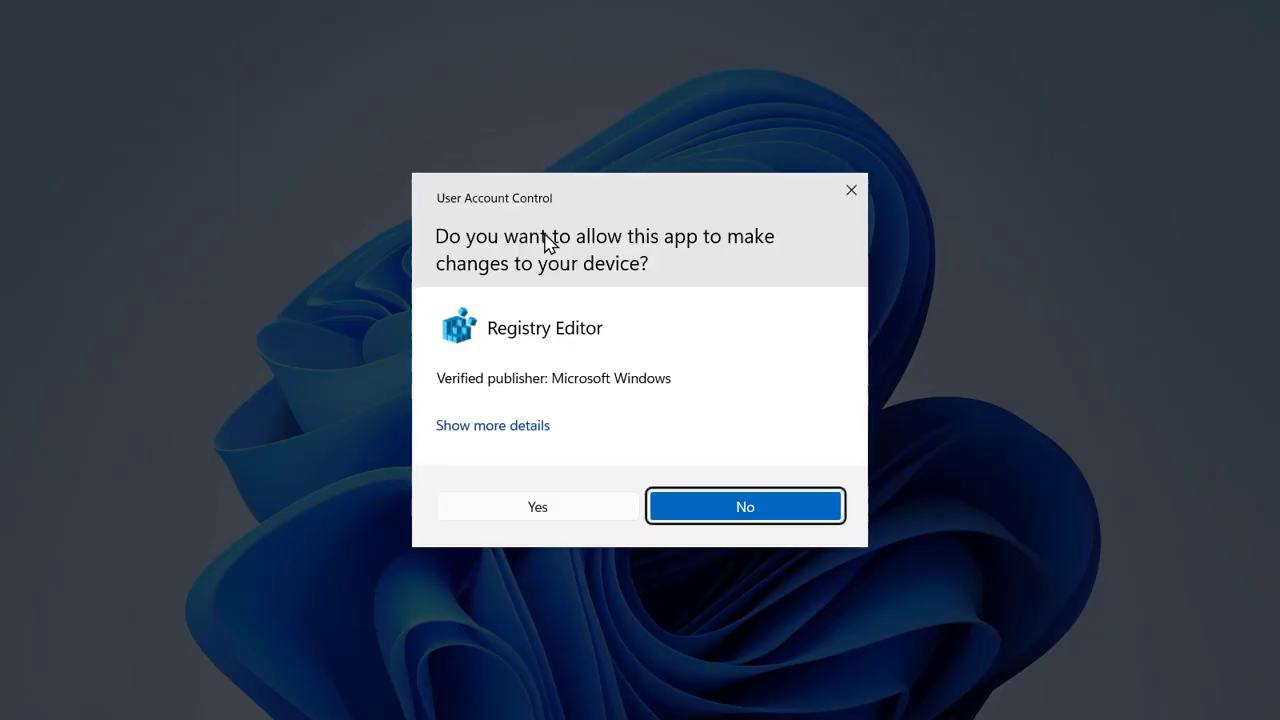
click(532, 508)
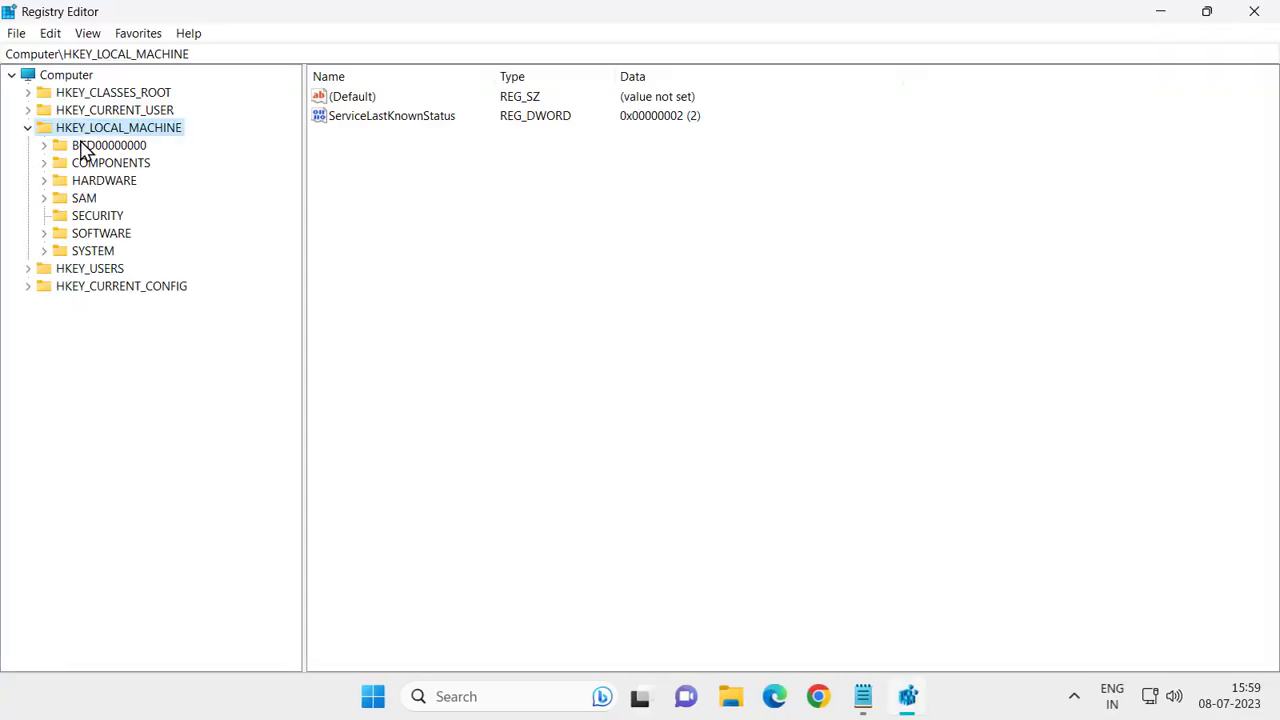
Expand HKEY_LOCAL_MACHINE > SOFTWARE > Microsoft in the key tree
click(28, 128)
click(28, 128)
click(103, 236)
click(45, 234)
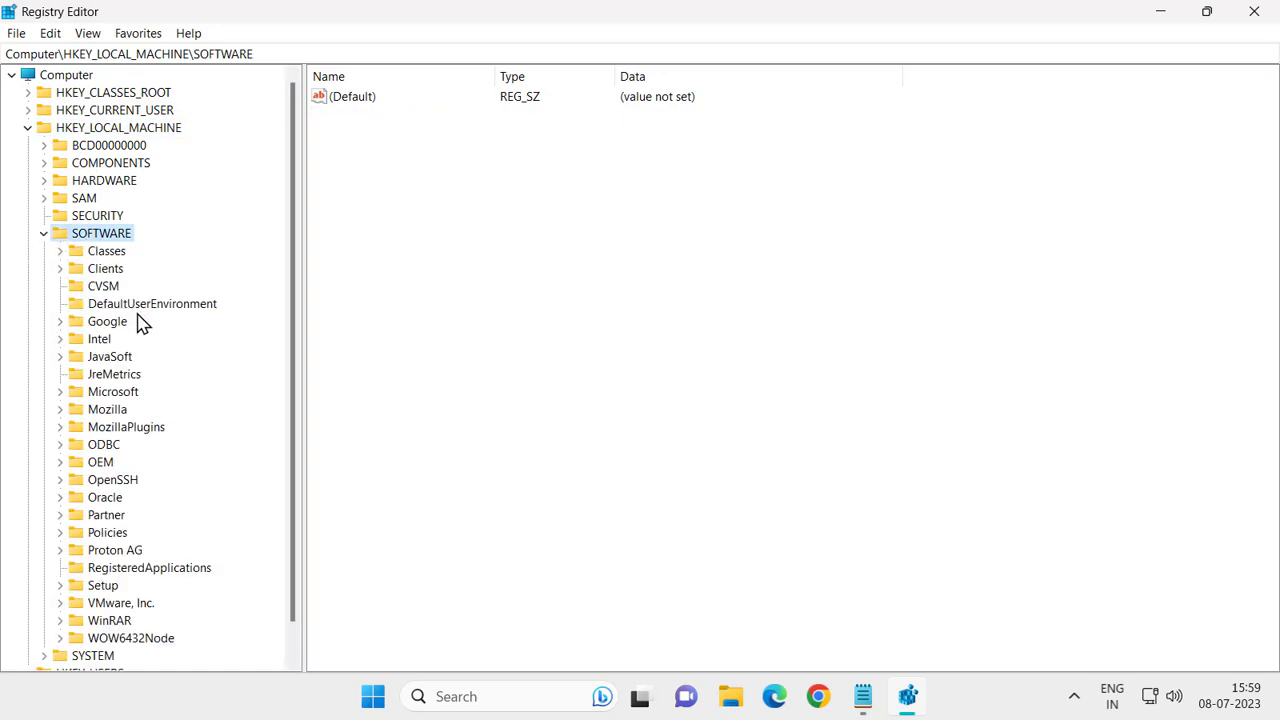
click(125, 394)
click(60, 400)
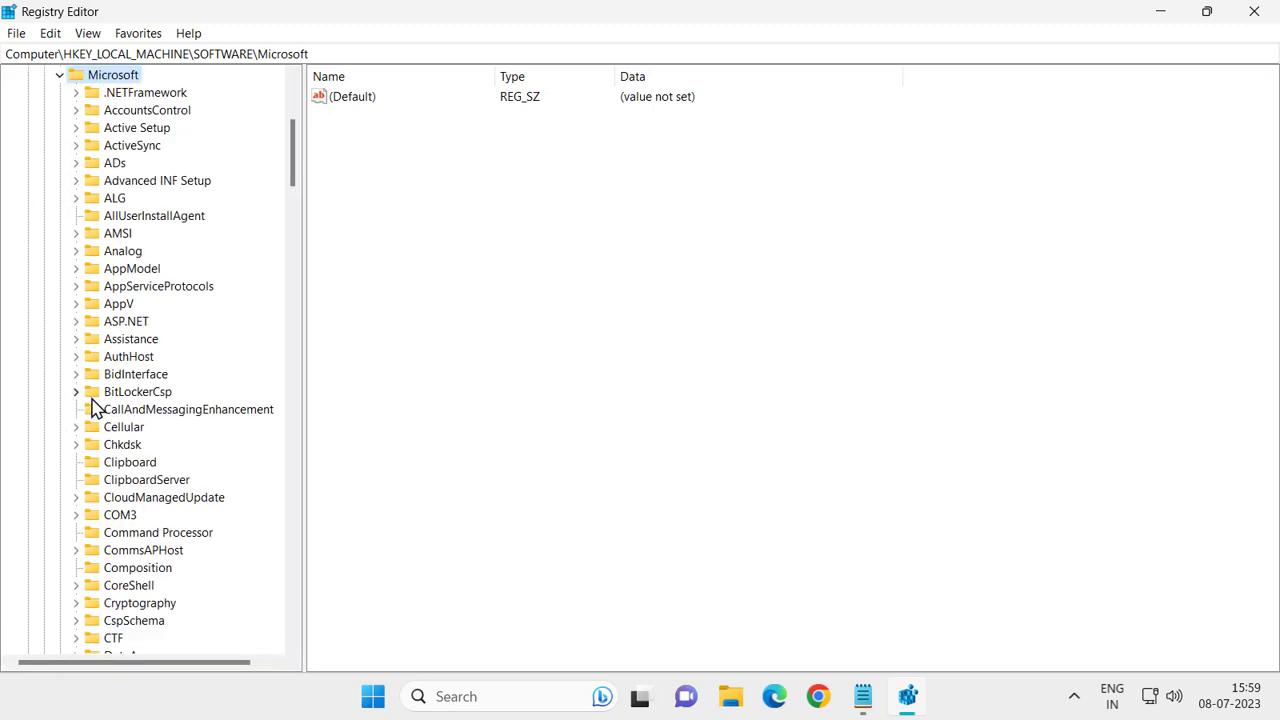
scroll(150, 330, down, 20)
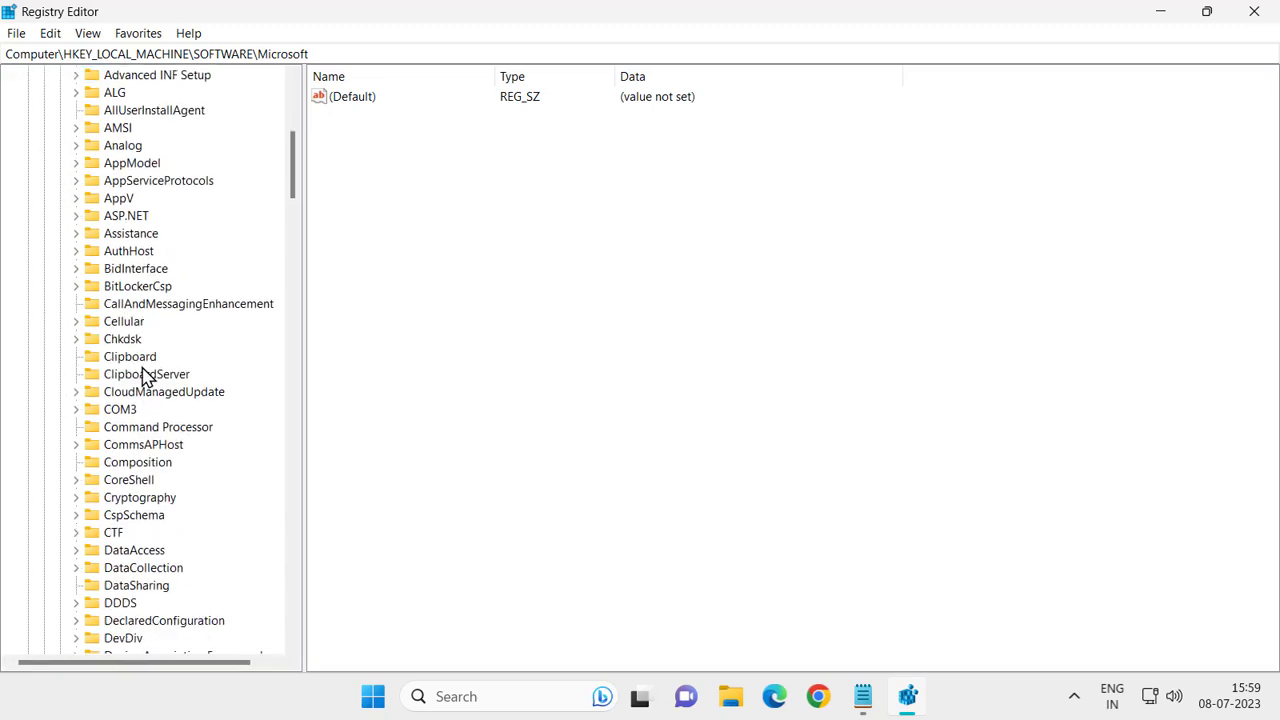
scroll(143, 397, down, 20)
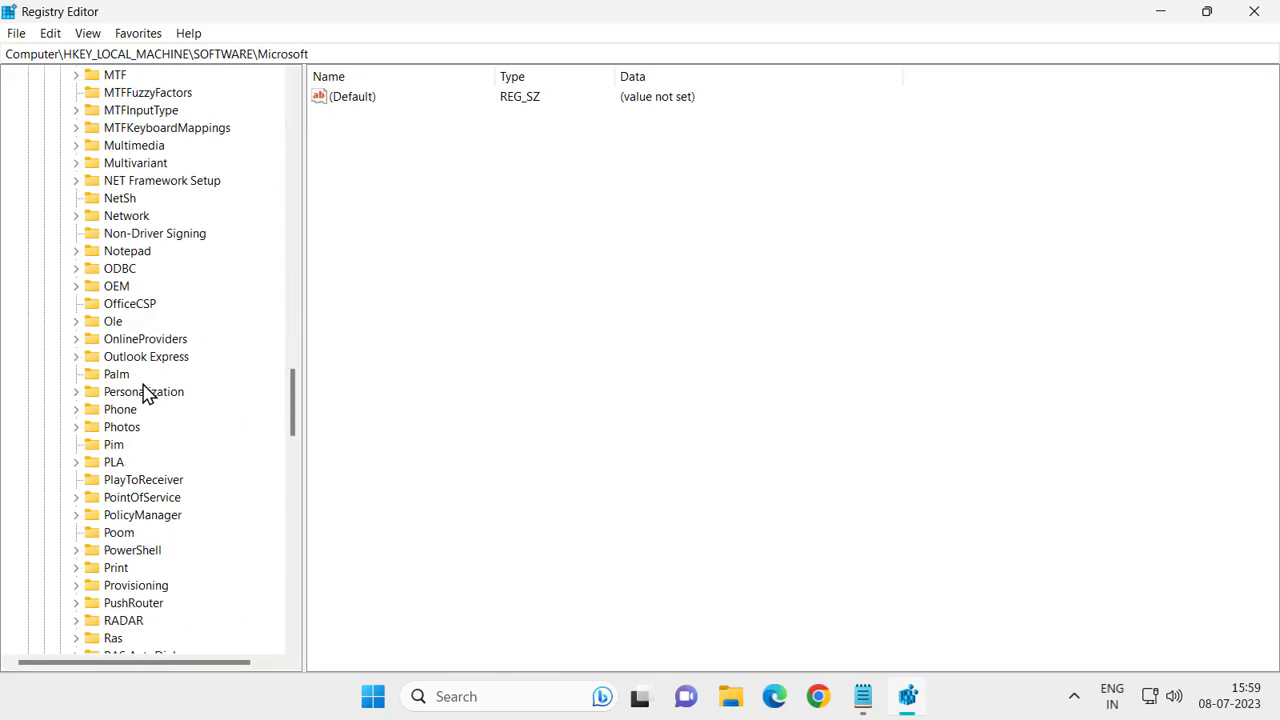
scroll(140, 410, down, 5)
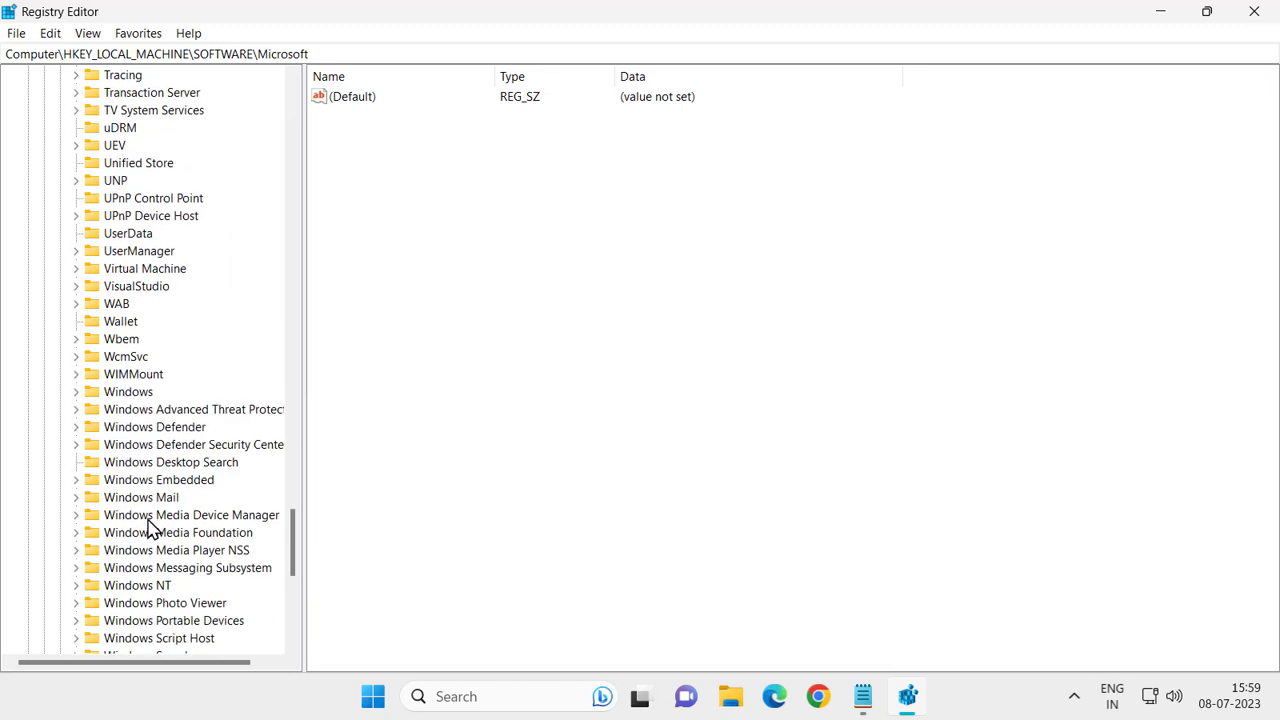
Expand Windows > CurrentVersion > WindowsUpdate and select the Auto Update key
click(143, 395)
click(77, 394)
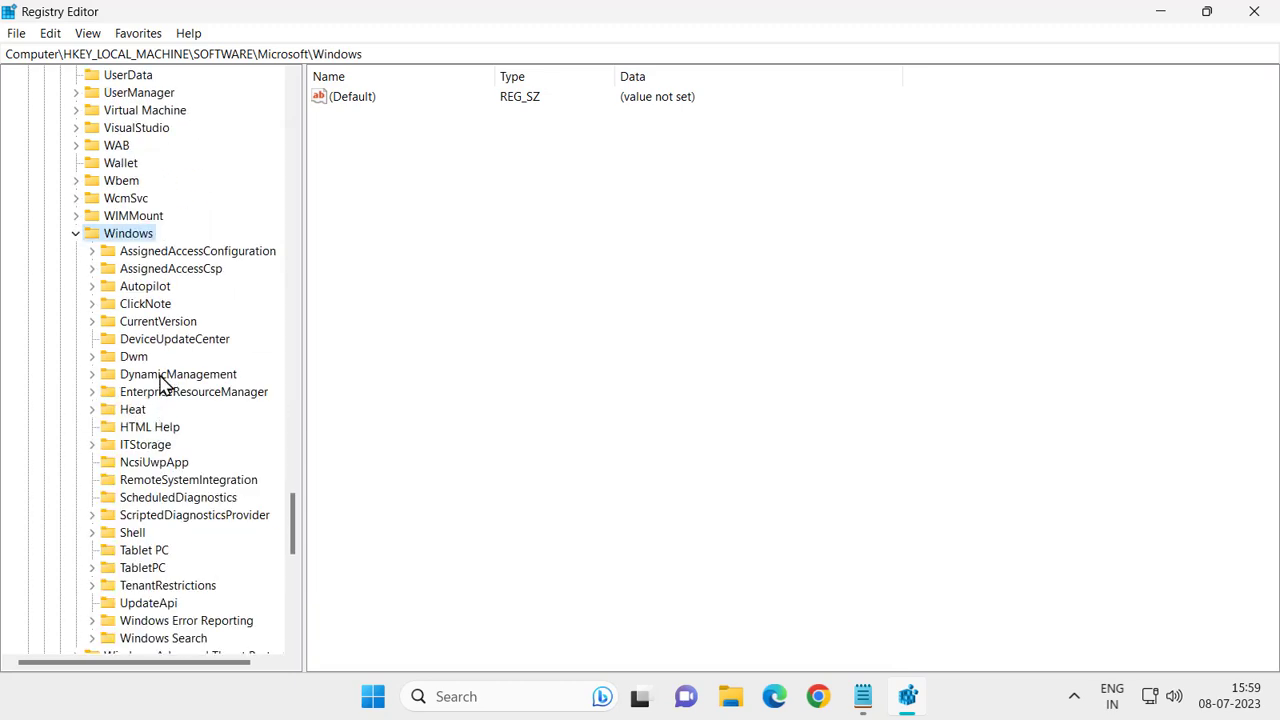
click(152, 322)
click(92, 322)
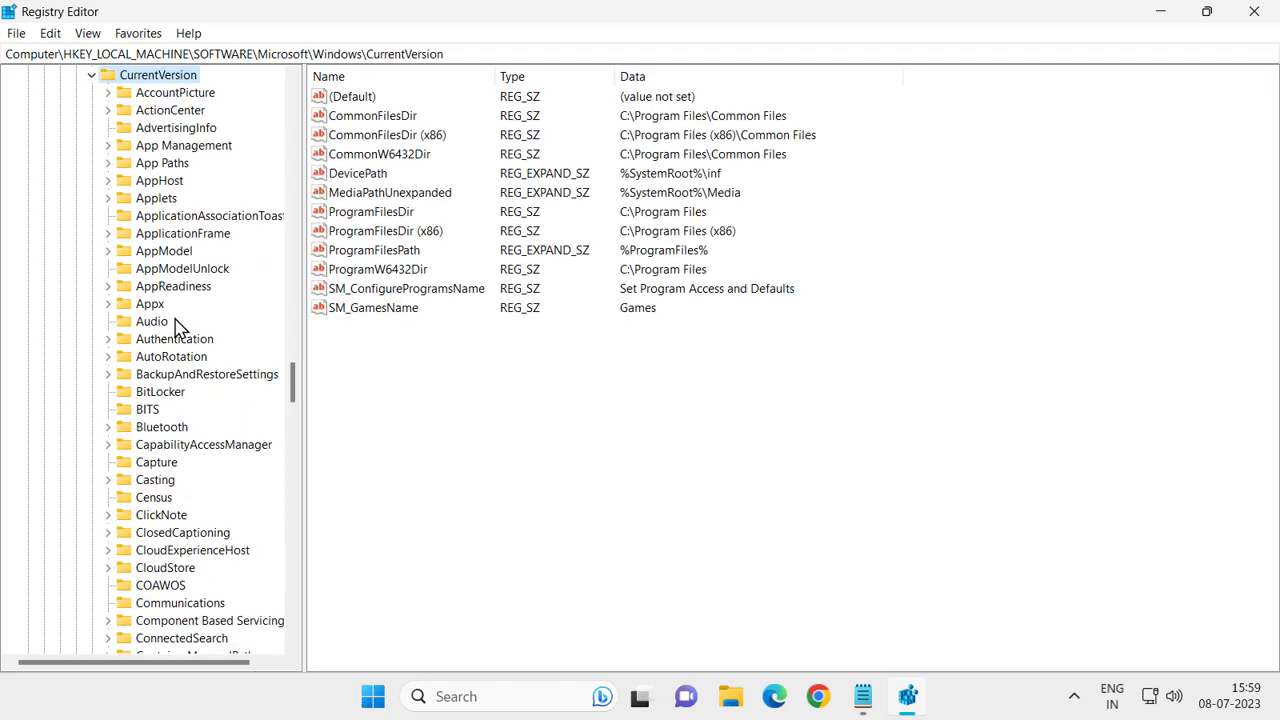
scroll(175, 318, down, 20)
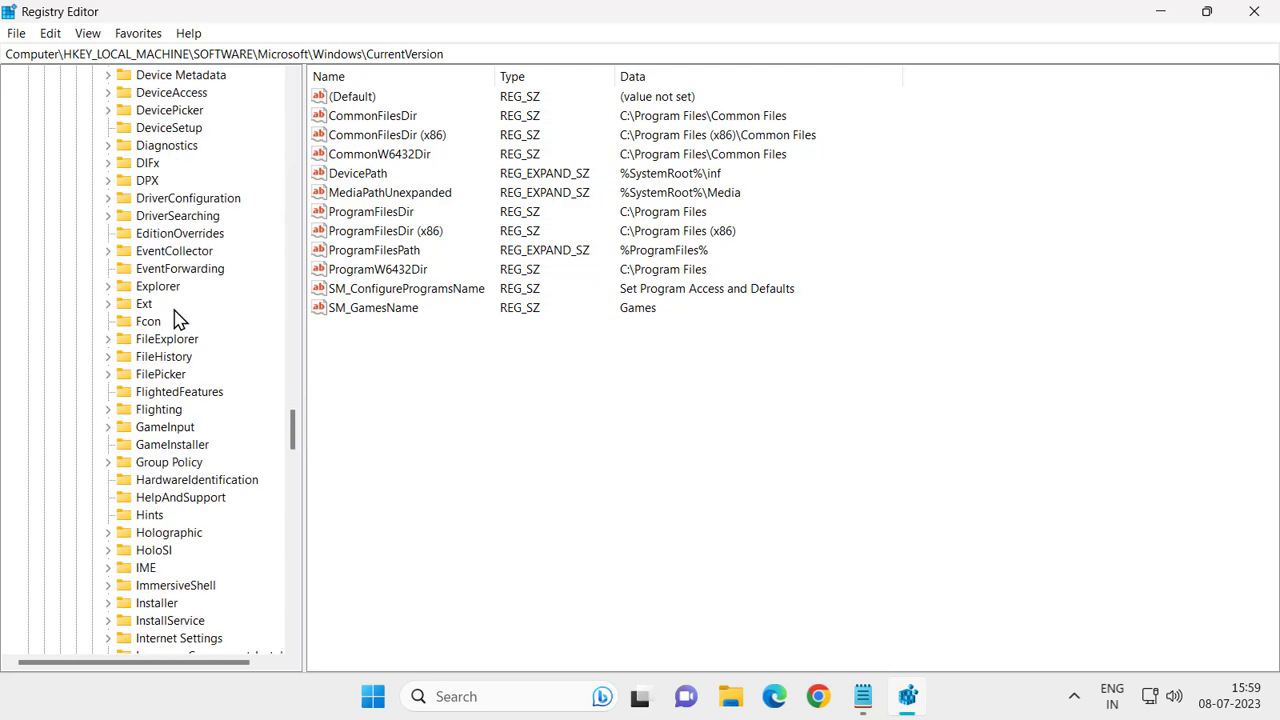
scroll(181, 316, down, 18)
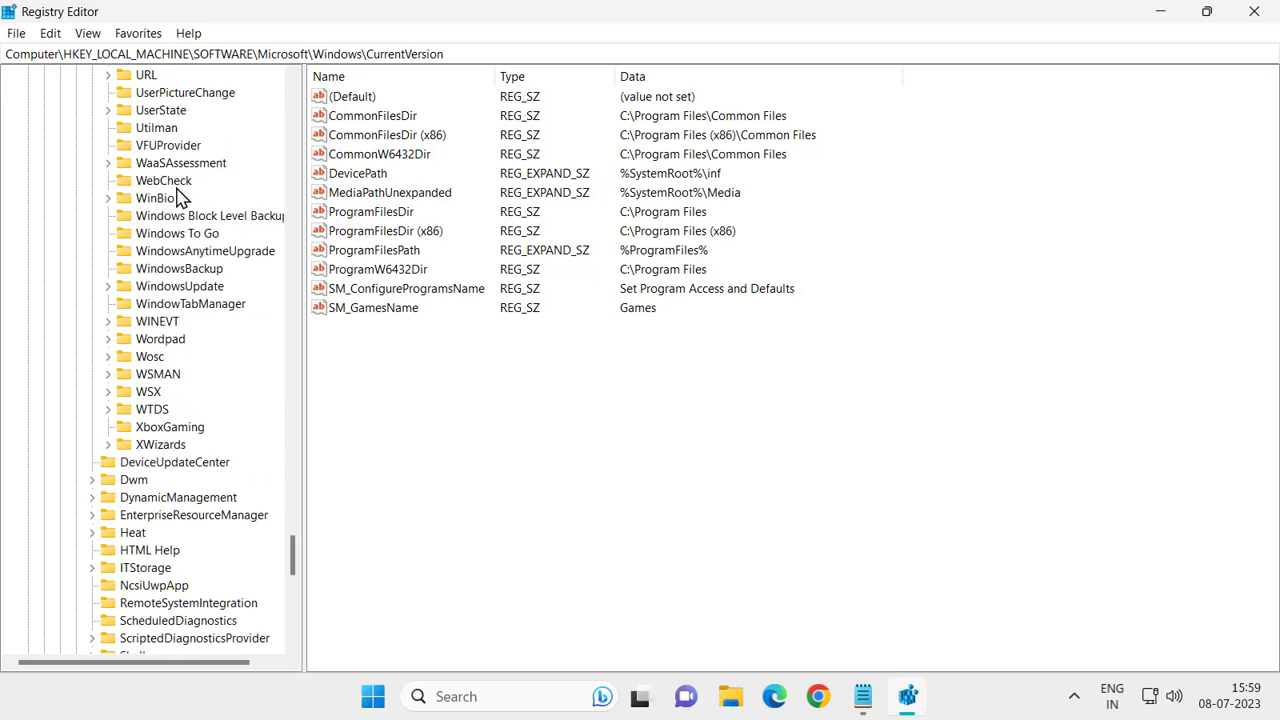
click(188, 290)
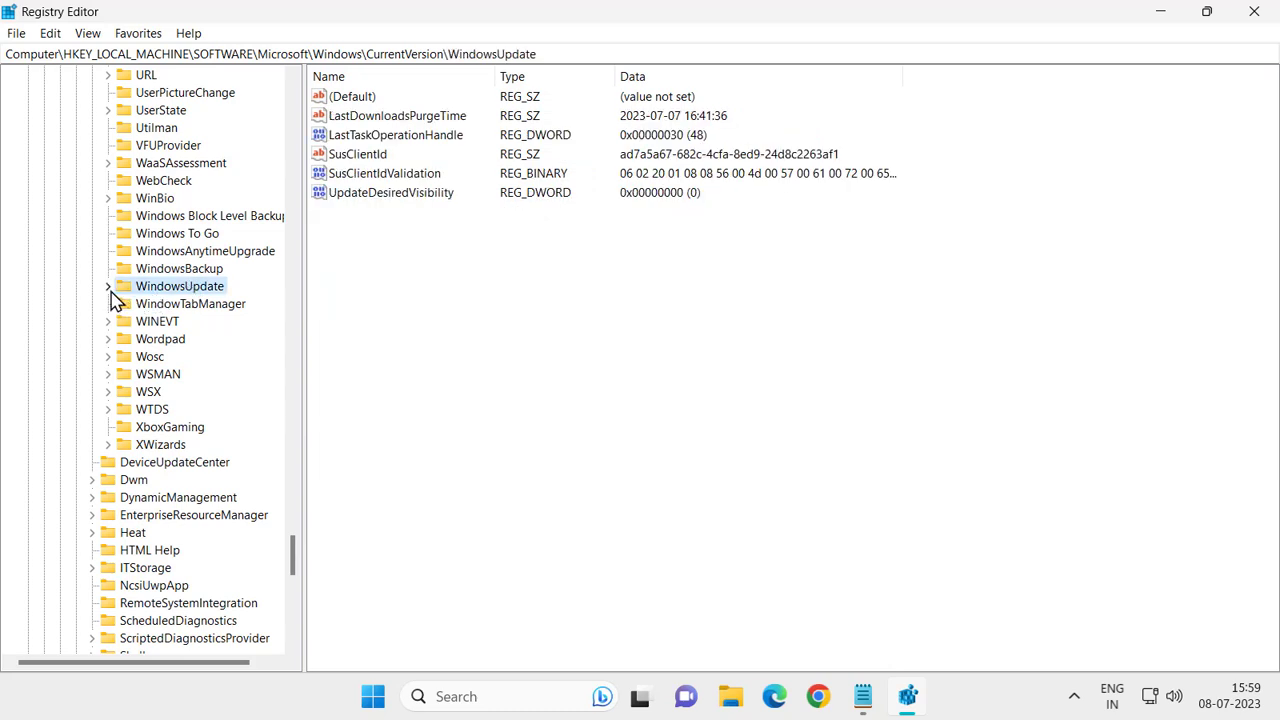
click(110, 288)
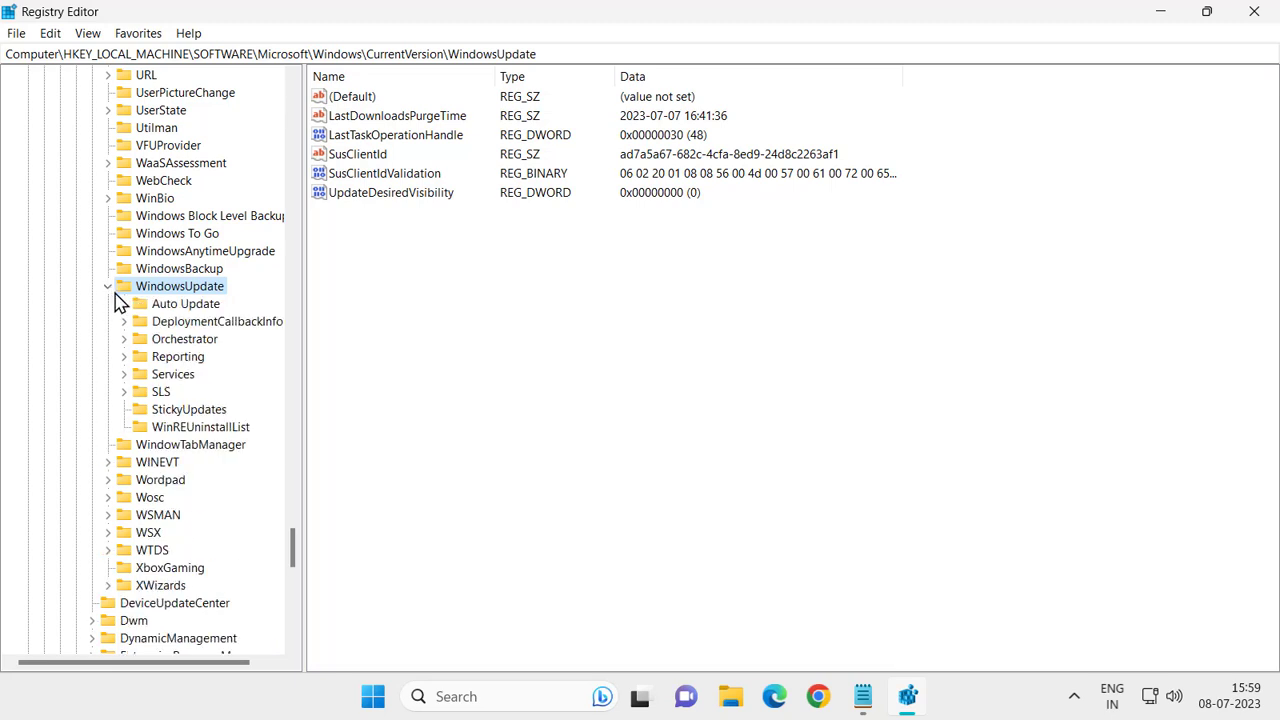
click(148, 306)
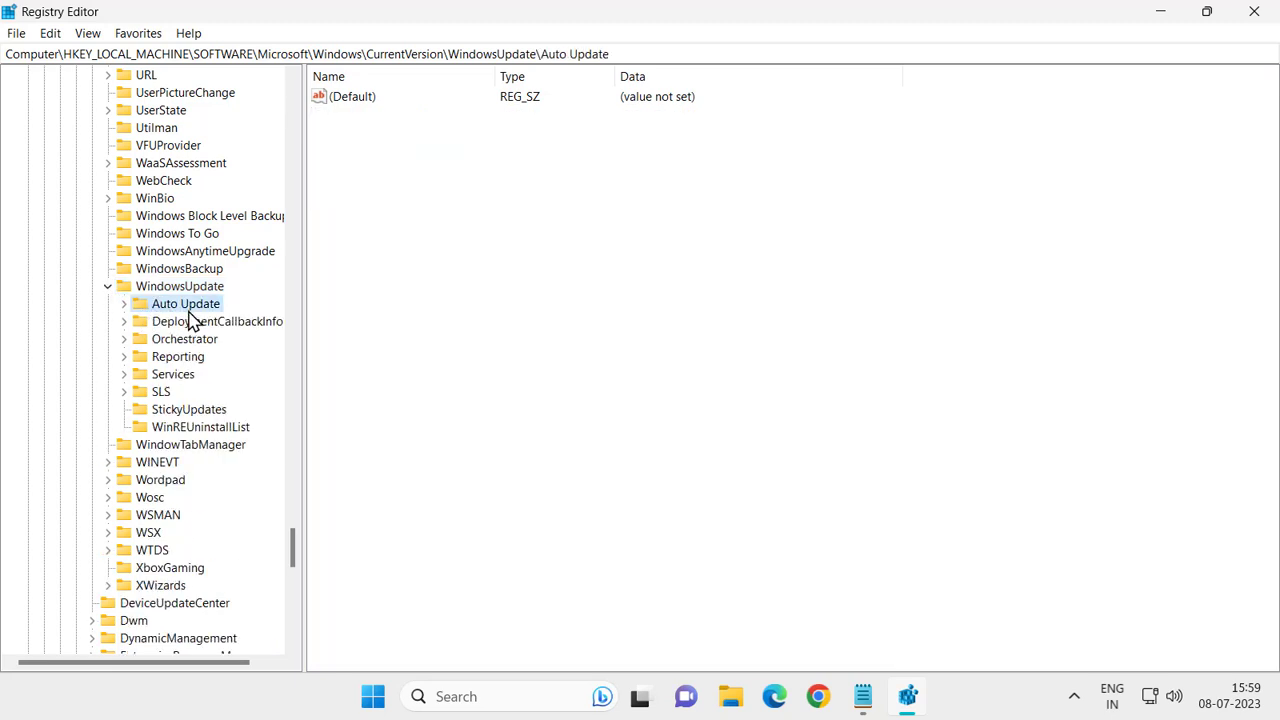
double_click(595, 54)
click(447, 54)
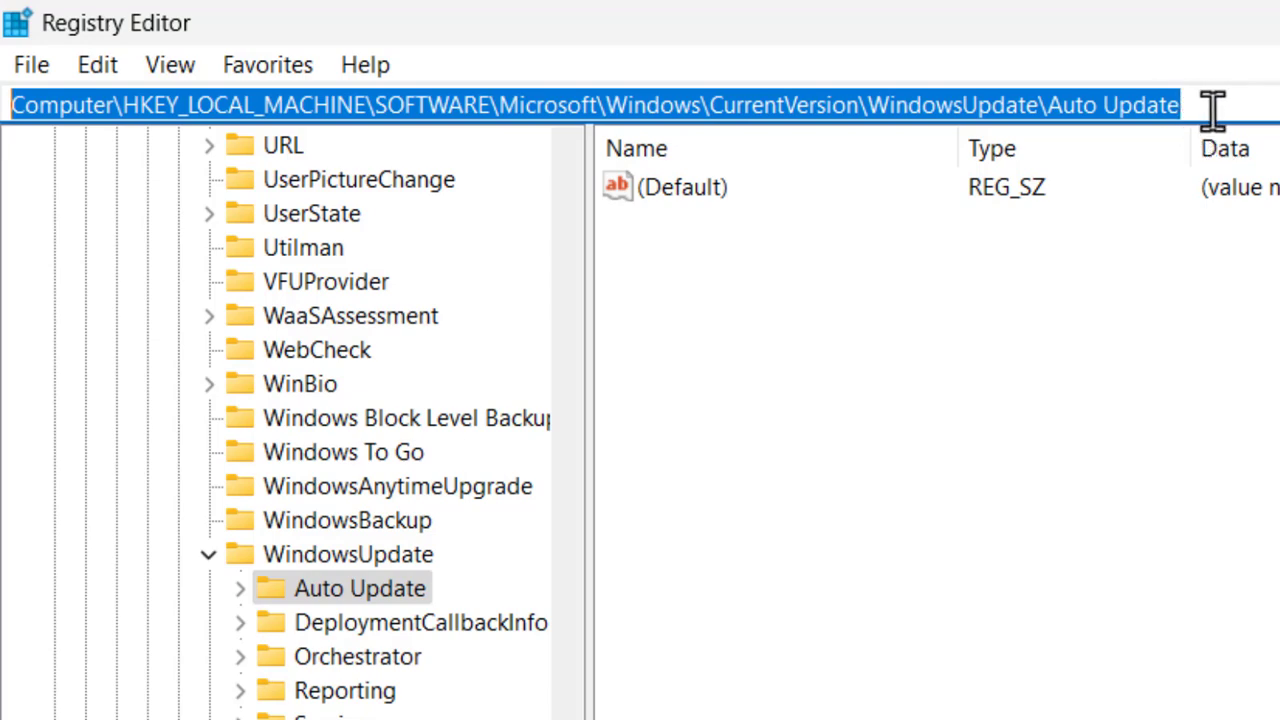
click(1201, 110)
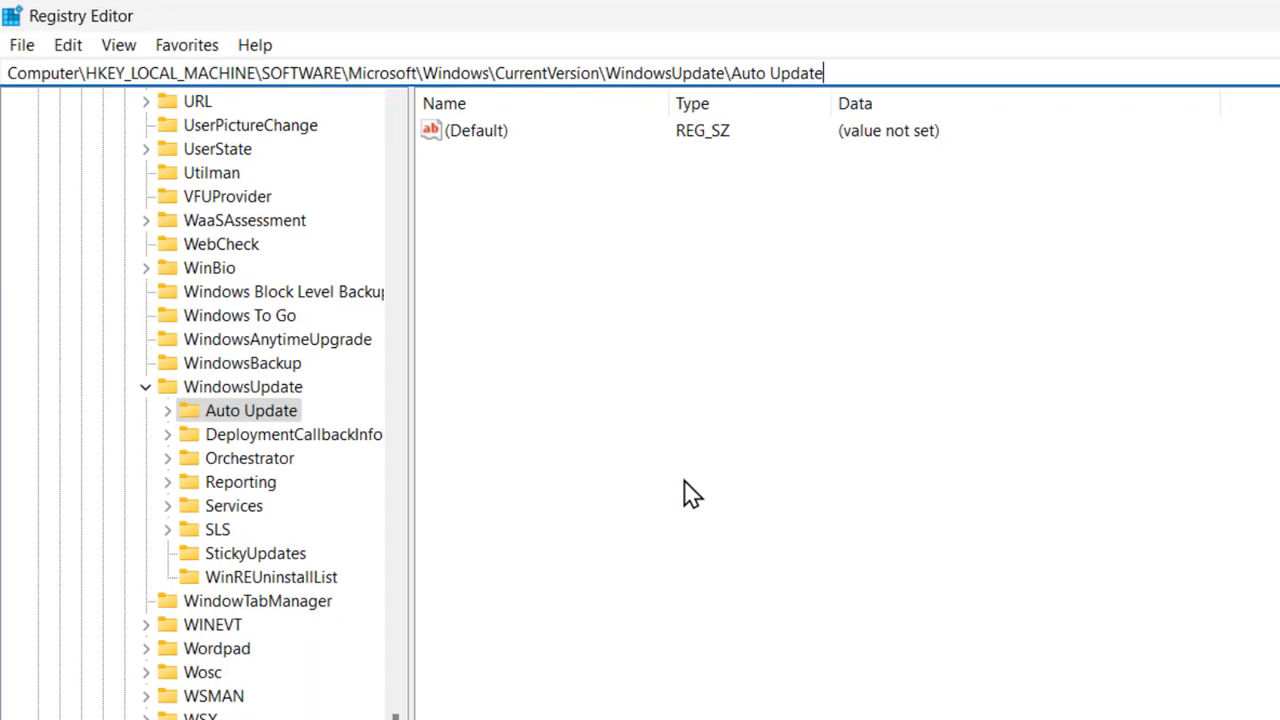
Add a DWORD (32-bit) value in the Auto Update pane and name it AllowOSUpgrade
right_click(522, 332)
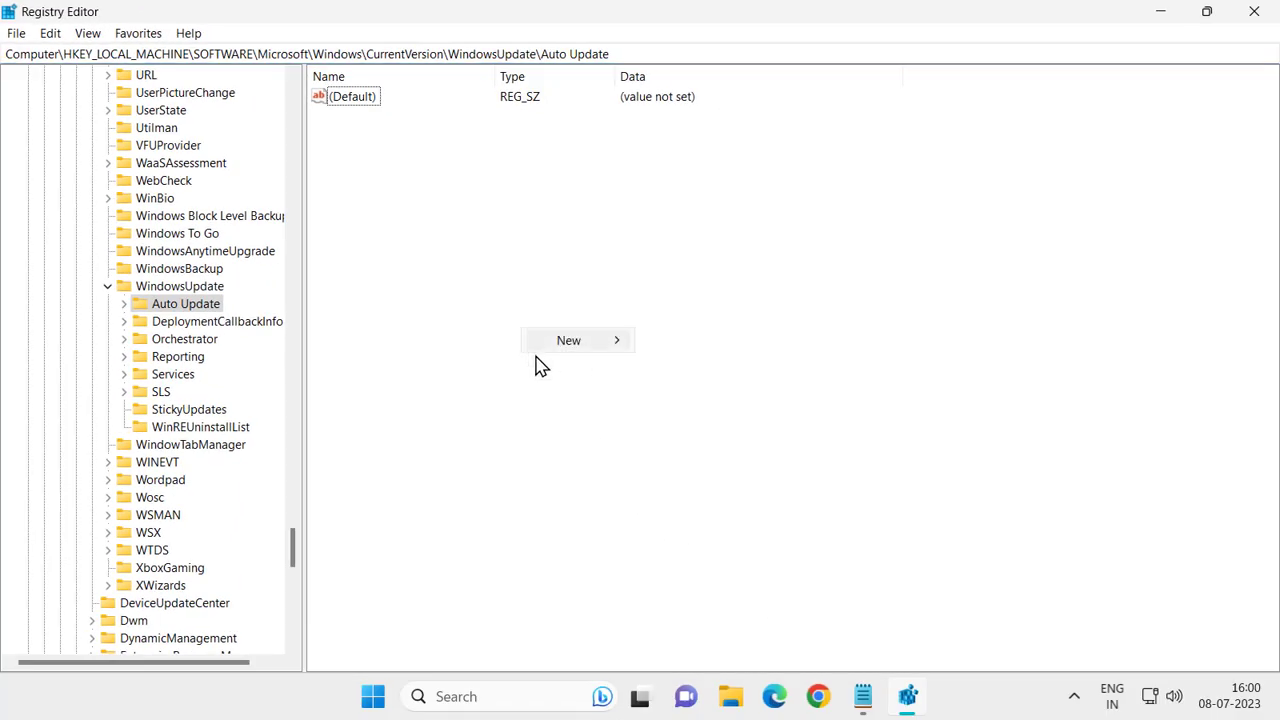
mouse_move(552, 350)
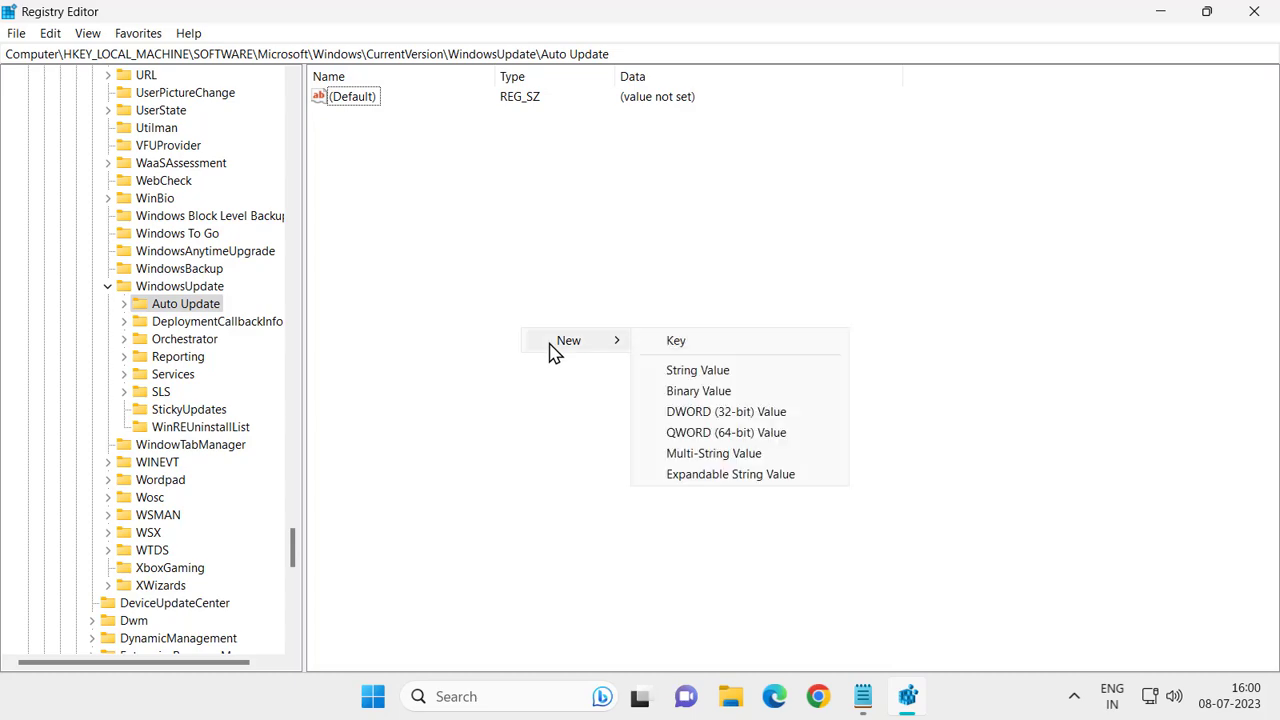
click(727, 418)
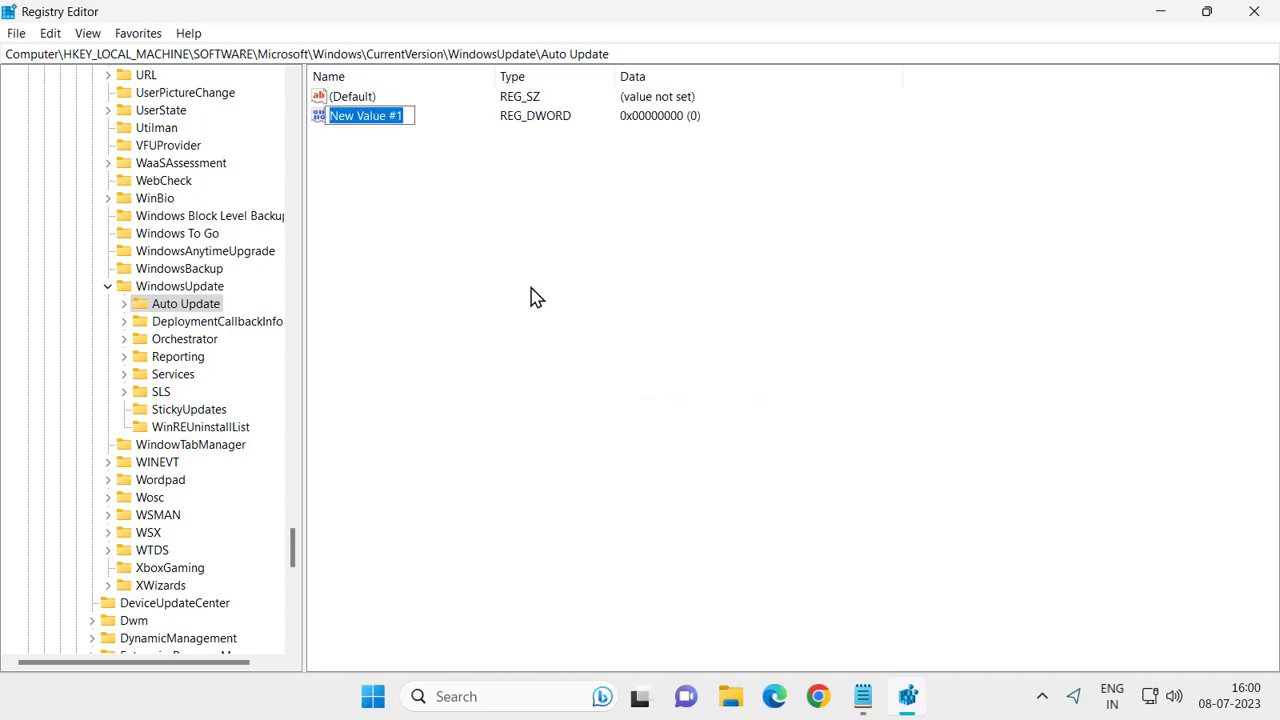
text(All)
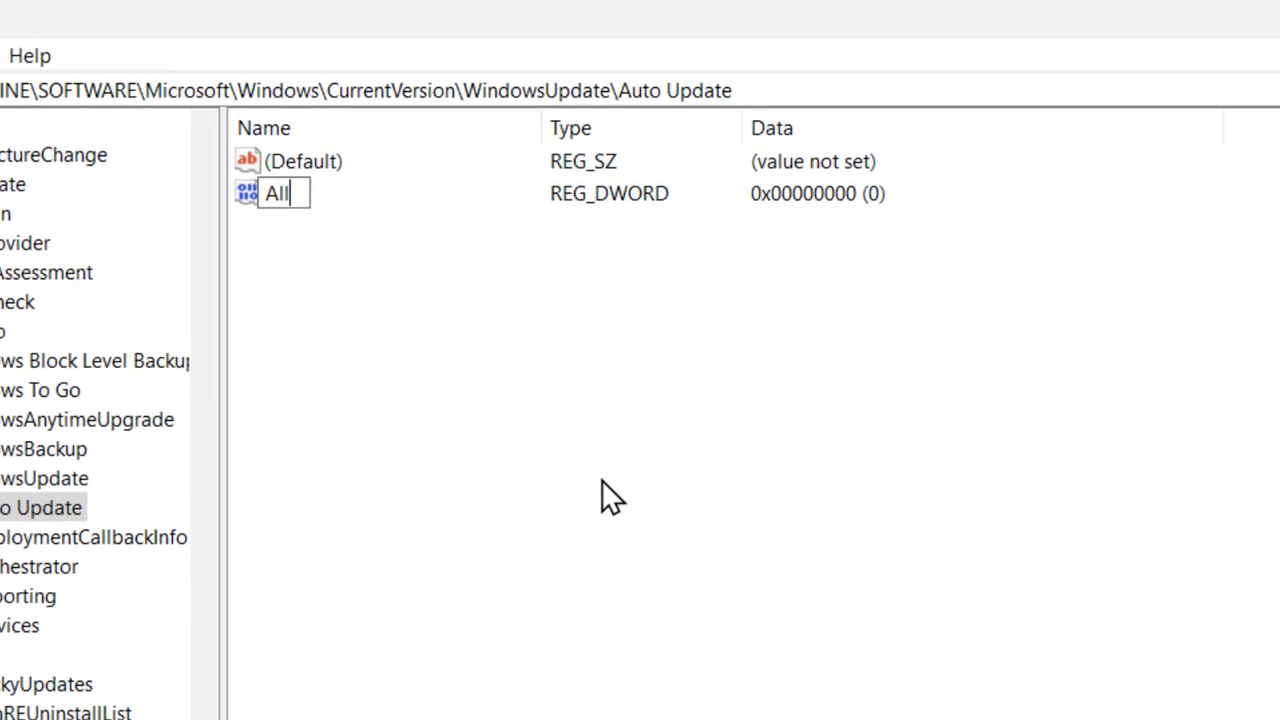
text(owOS)
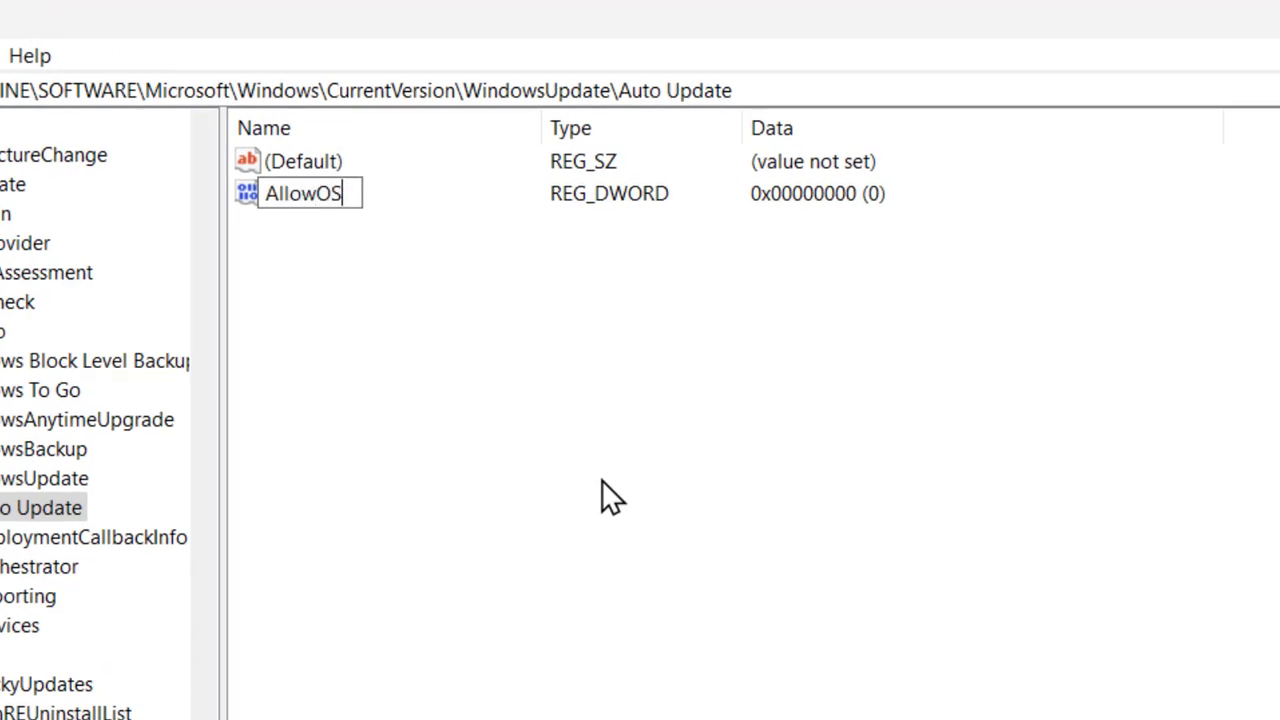
text(Upd)
key(BackSpace)
text(grade)
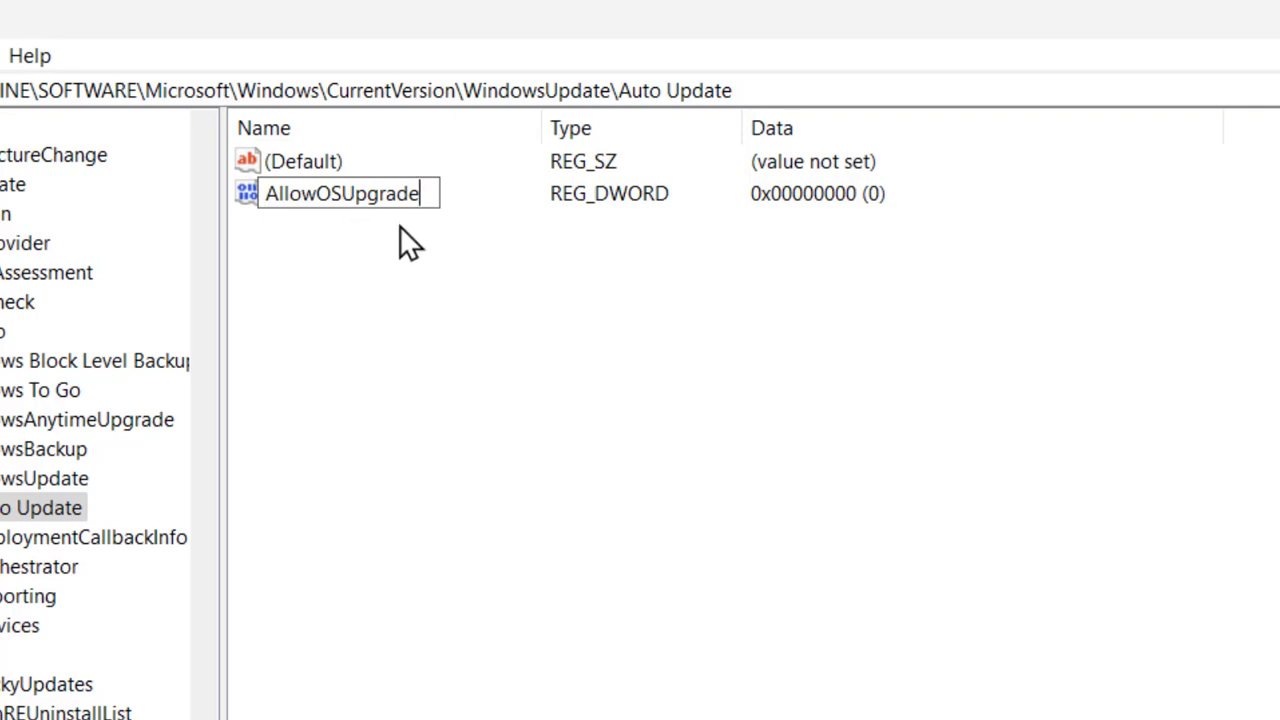
key(Return)
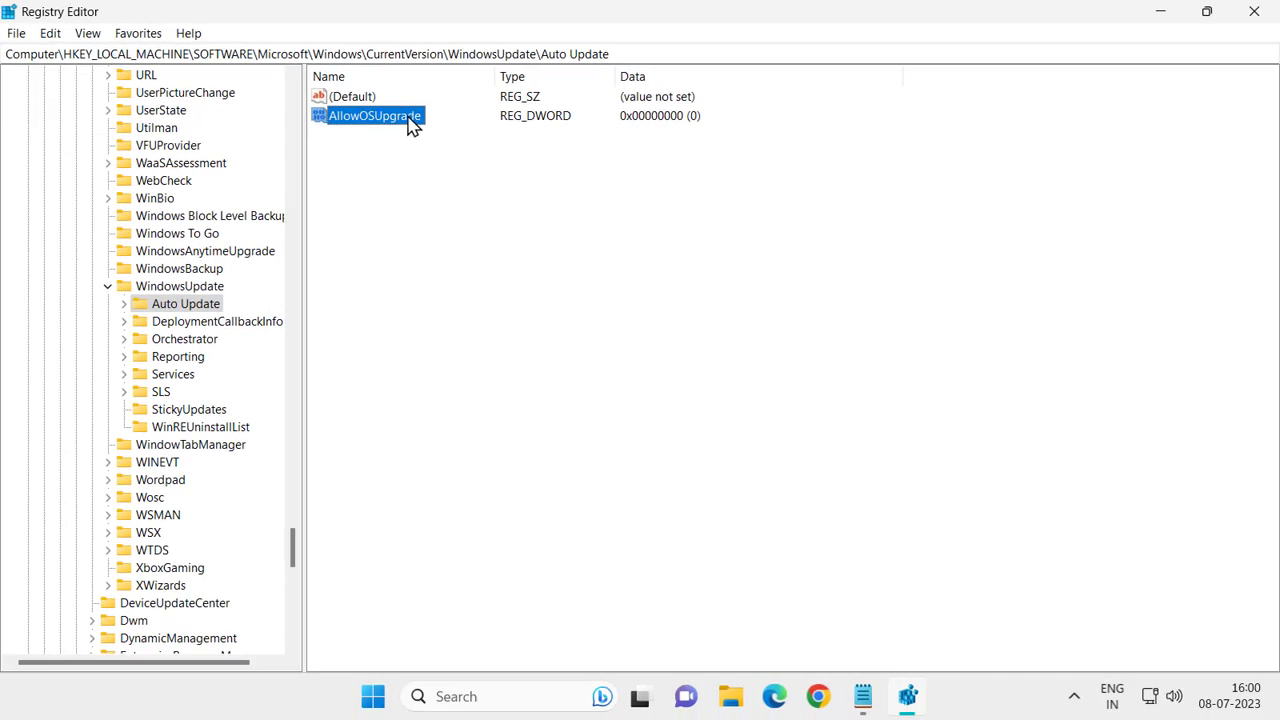
Set the AllowOSUpgrade value data to 1
double_click(408, 122)
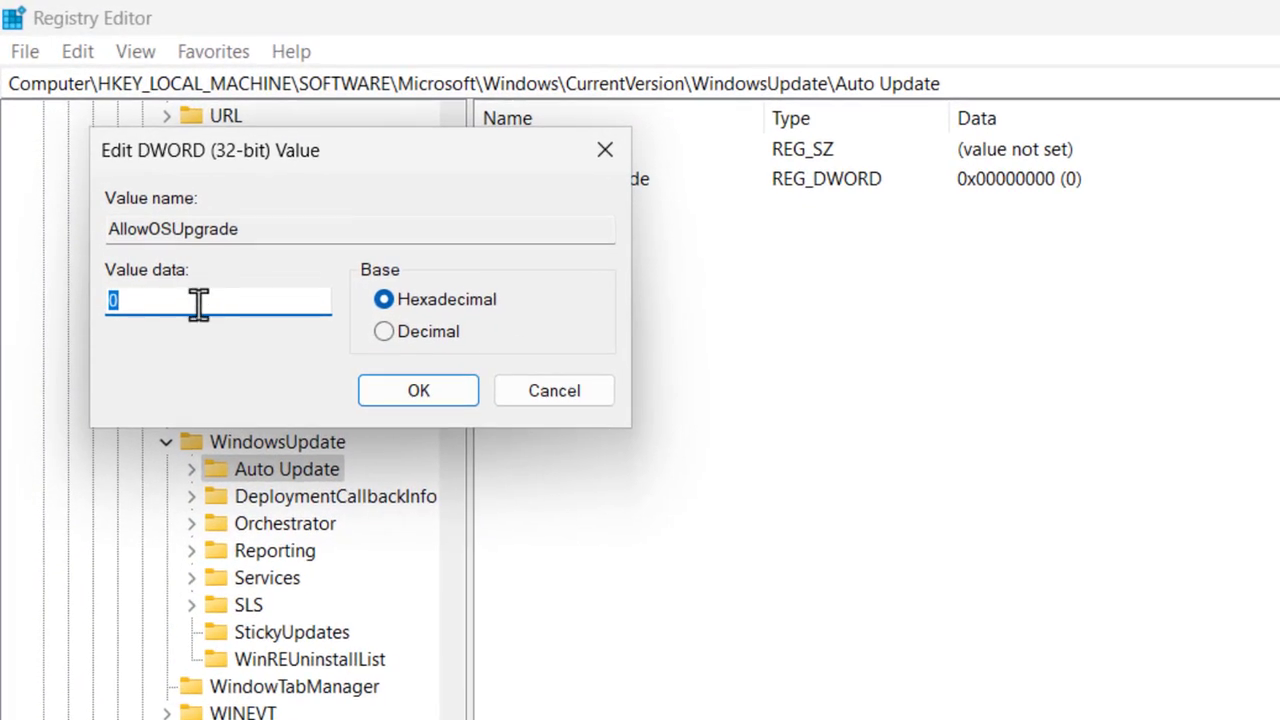
text(1)
click(376, 398)
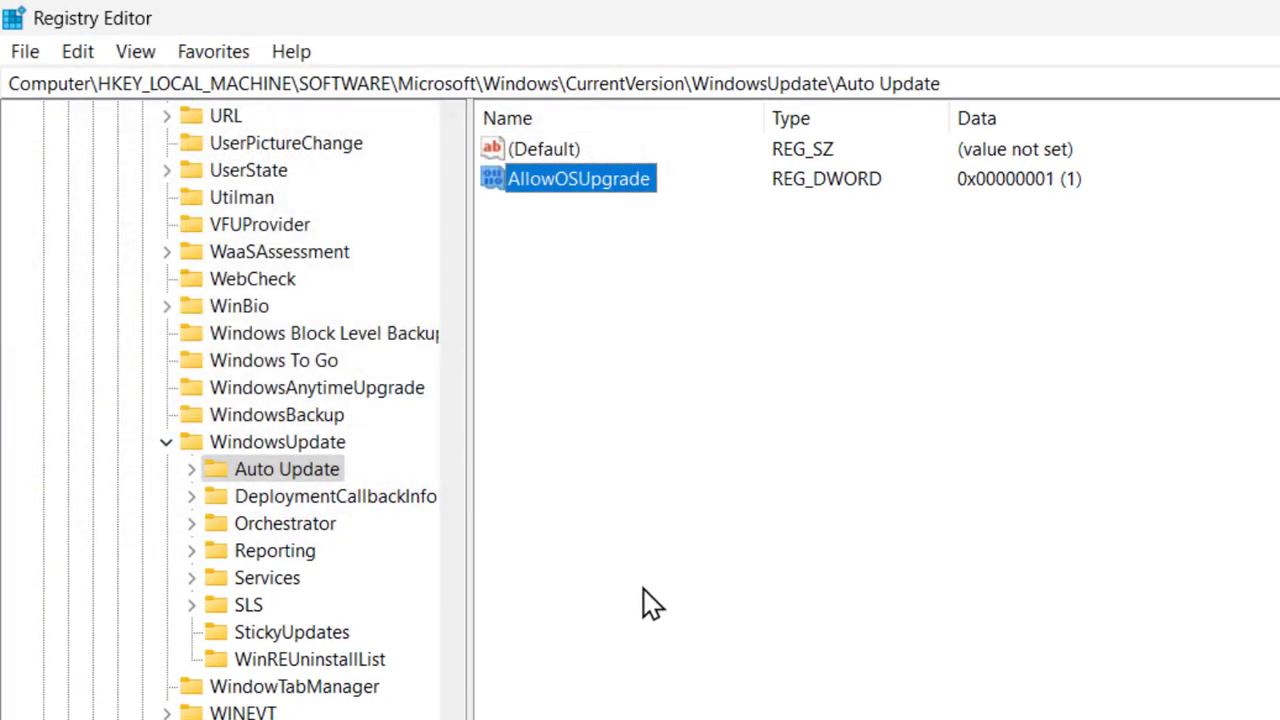
Collapse WindowsUpdate through HKEY_LOCAL_MACHINE in the key tree and close Registry Editor
click(166, 441)
scroll(395, 645, up, 12)
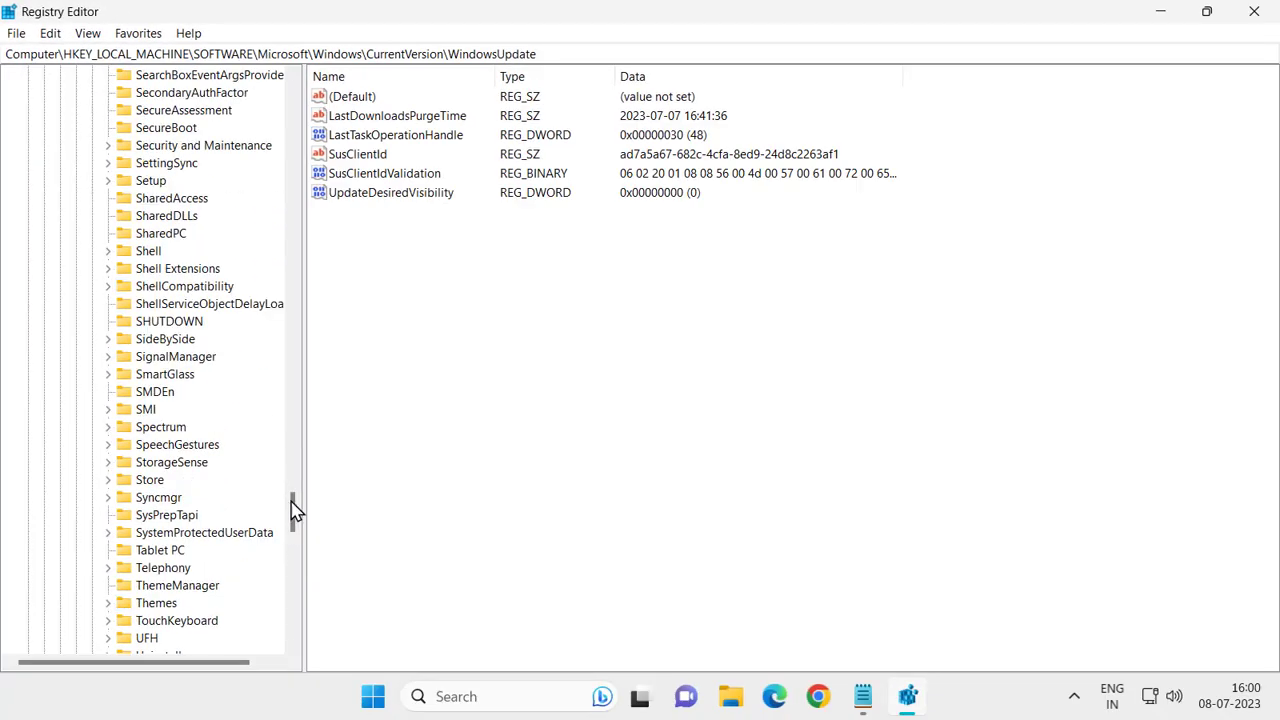
drag(293, 510, 278, 287)
scroll(277, 350, down, 8)
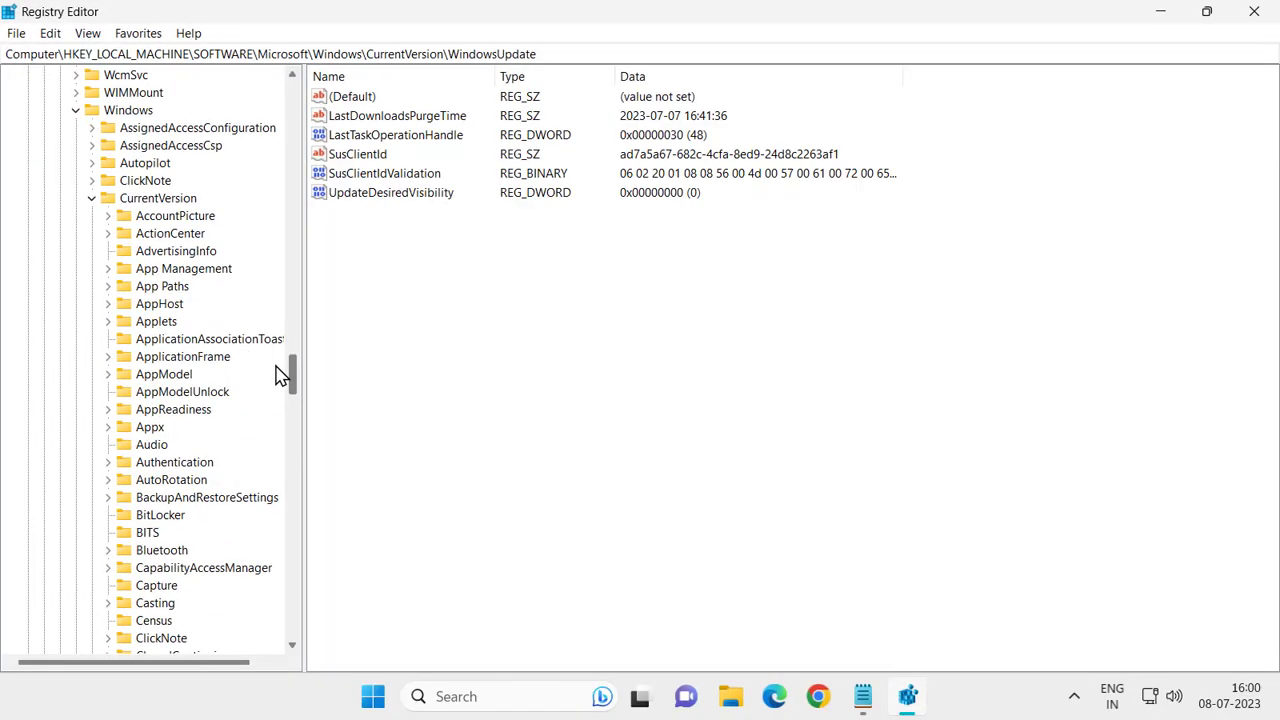
click(92, 198)
click(76, 110)
drag(291, 577, 288, 95)
click(62, 391)
click(43, 233)
click(28, 128)
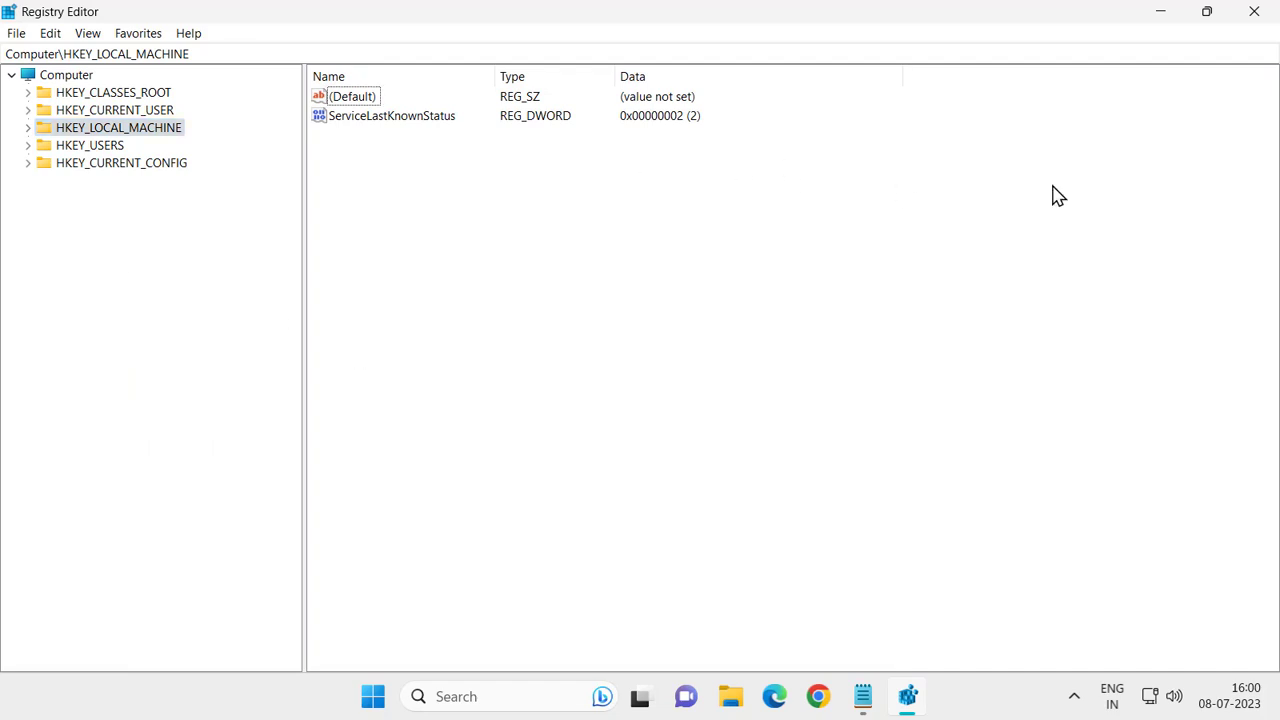
click(1256, 12)
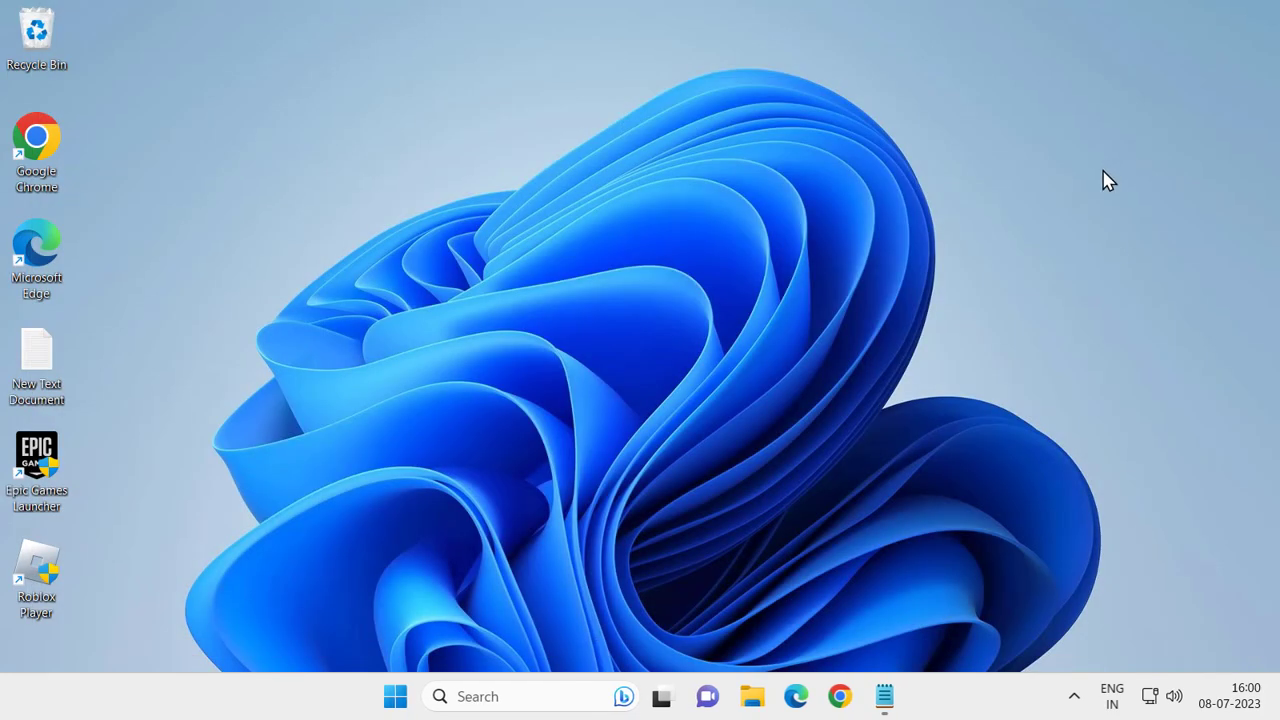
Search for cmd and run Command Prompt as administrator, approving UAC
click(480, 692)
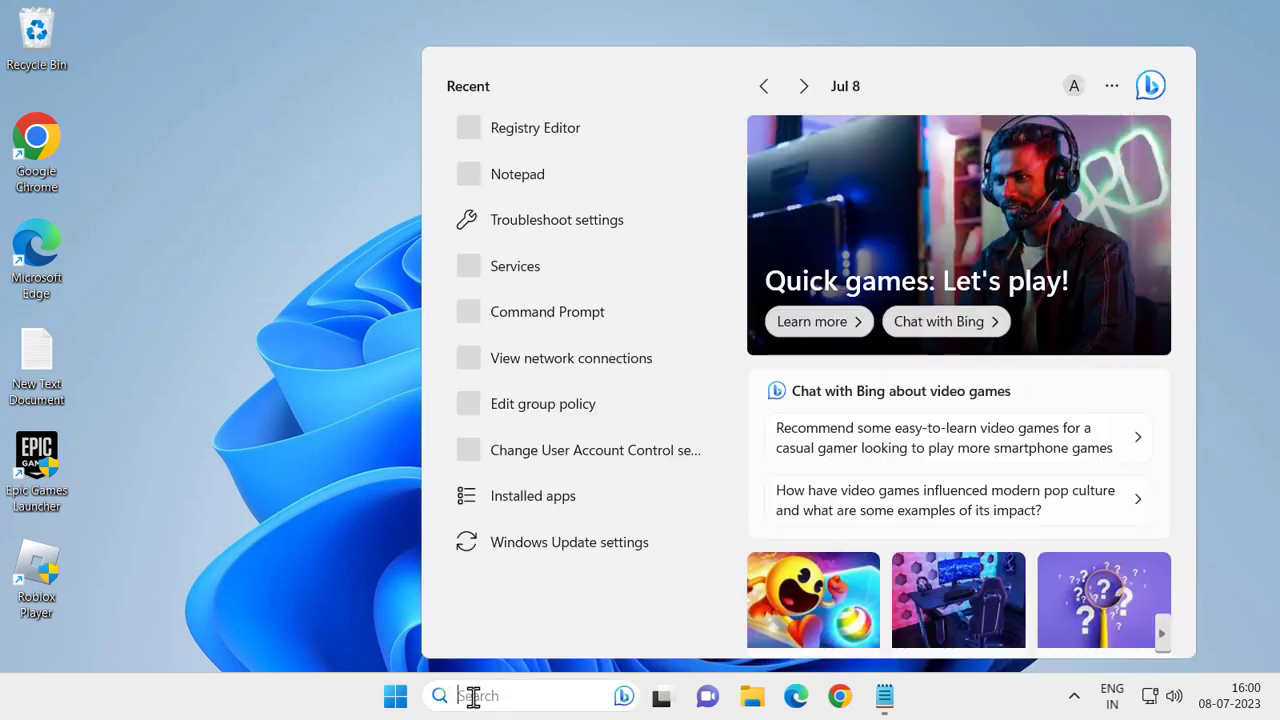
text(d)
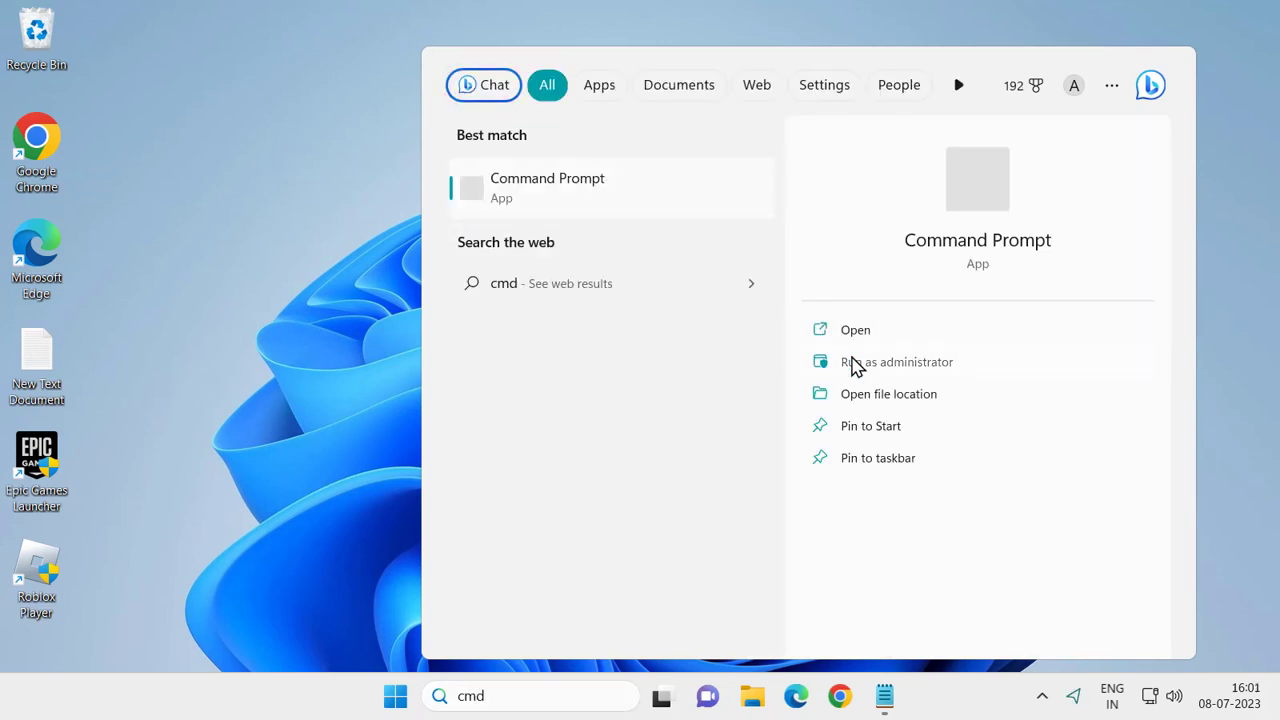
click(851, 362)
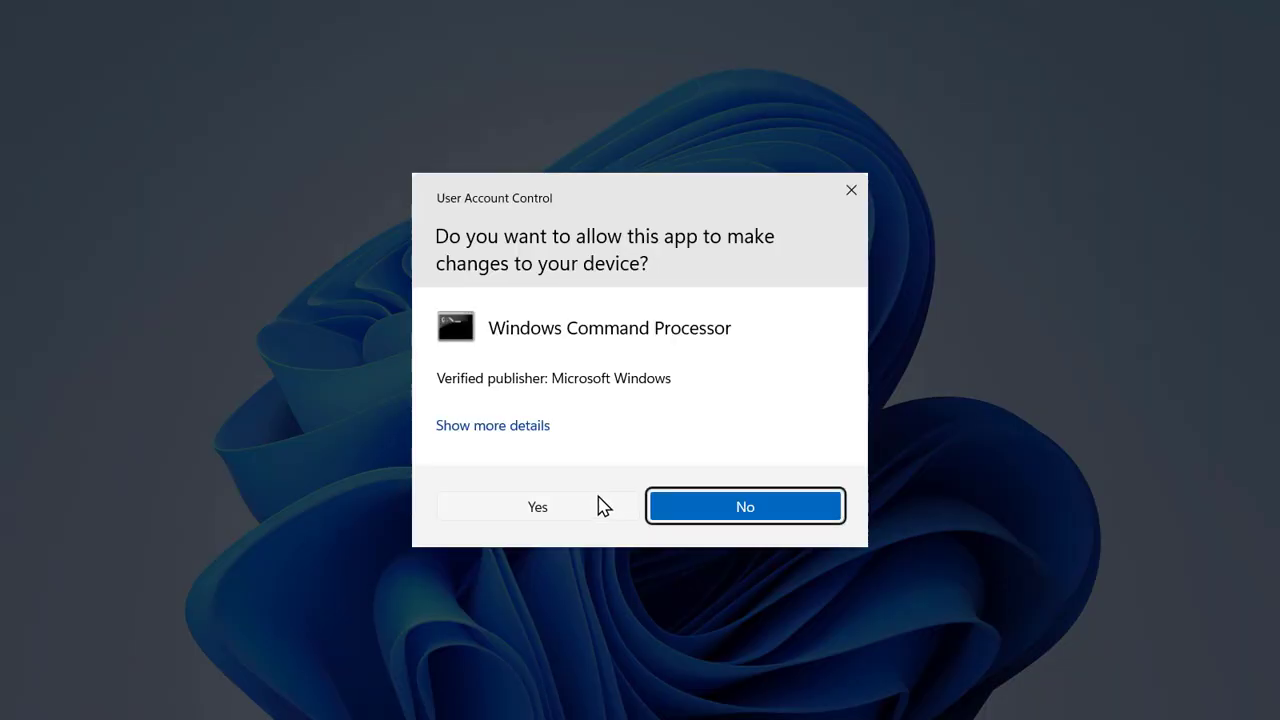
click(597, 506)
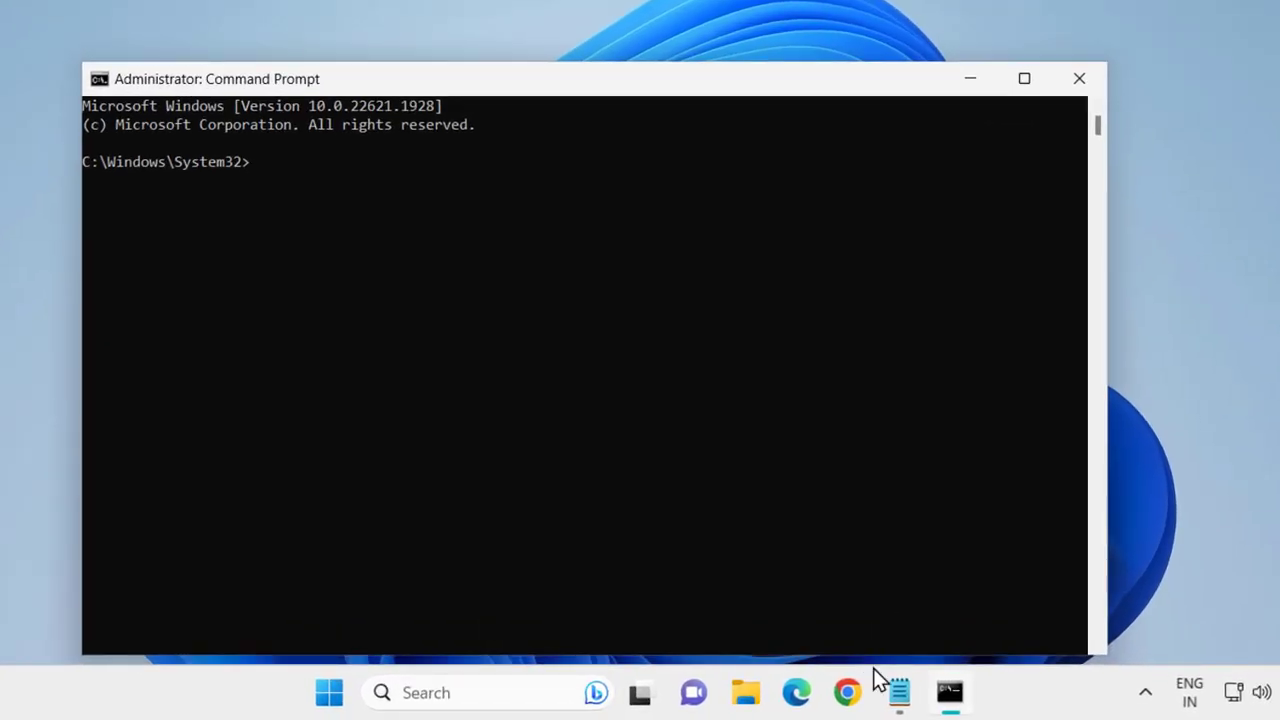
Run net stop bits and net stop wuauserv, copied from Notepad, in Command Prompt
click(895, 694)
click(296, 334)
drag(275, 219, 122, 228)
key(ctrl+c)
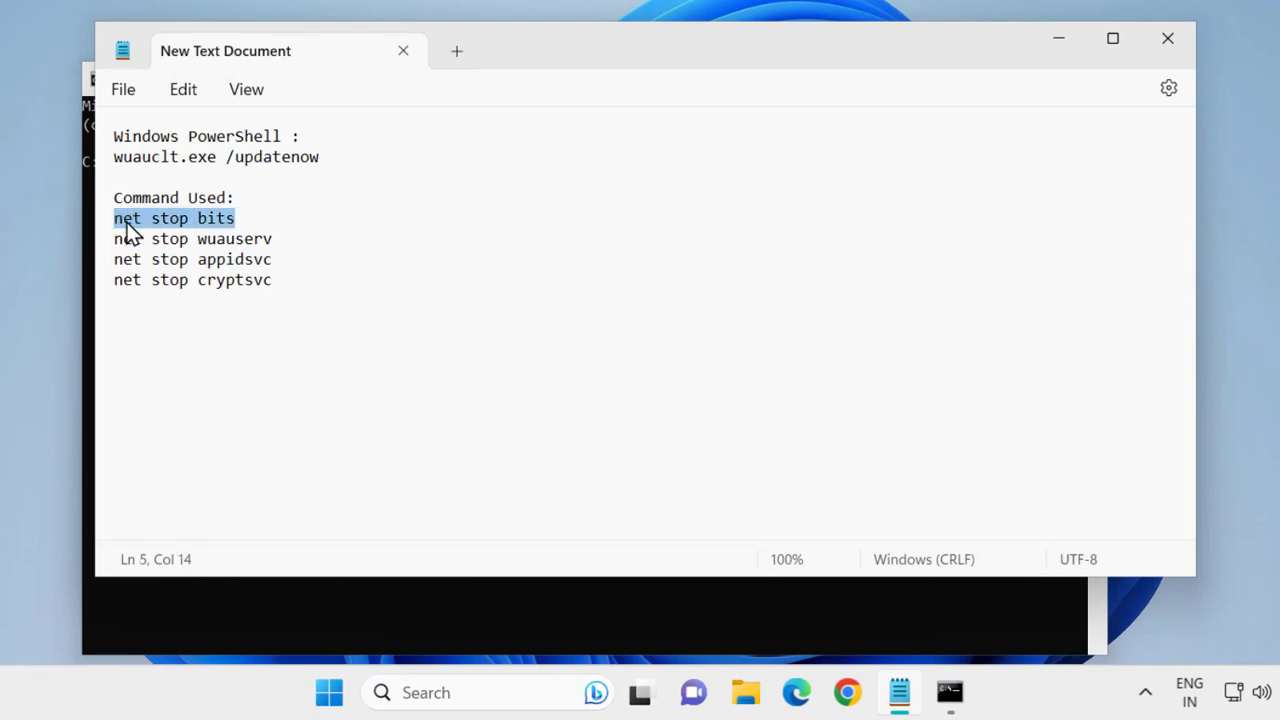
click(1058, 38)
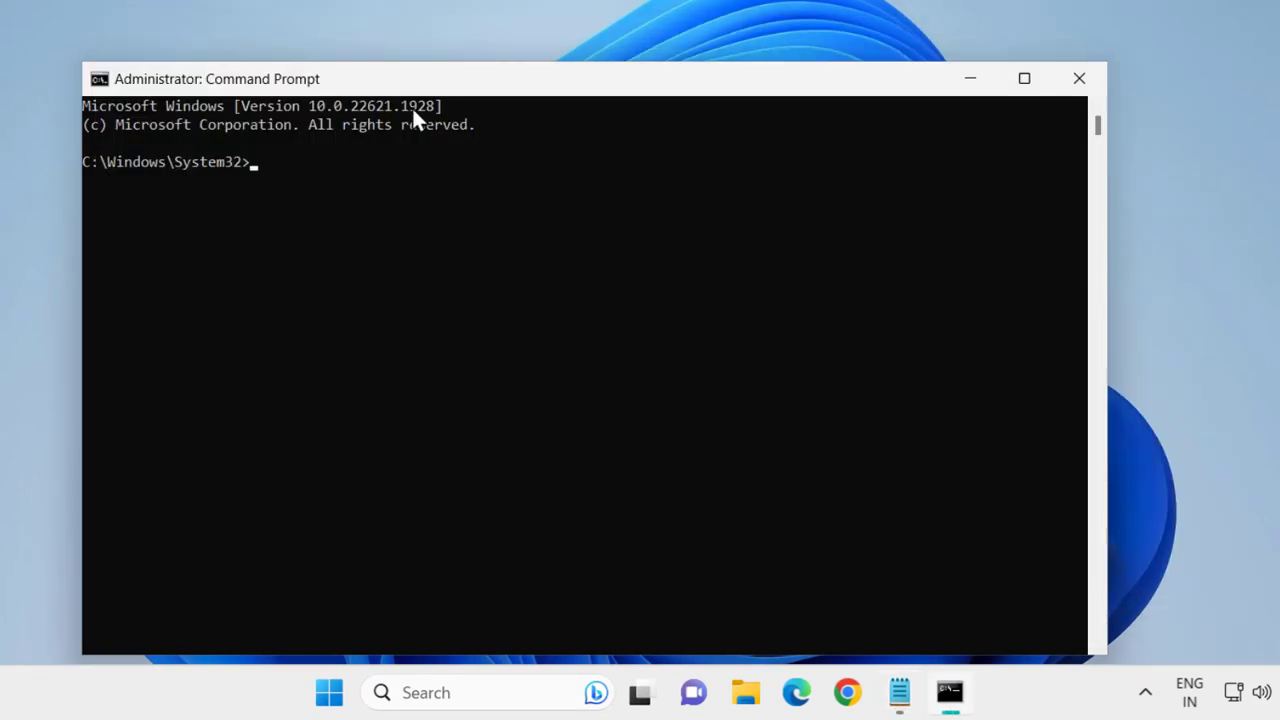
right_click(390, 209)
key(Return)
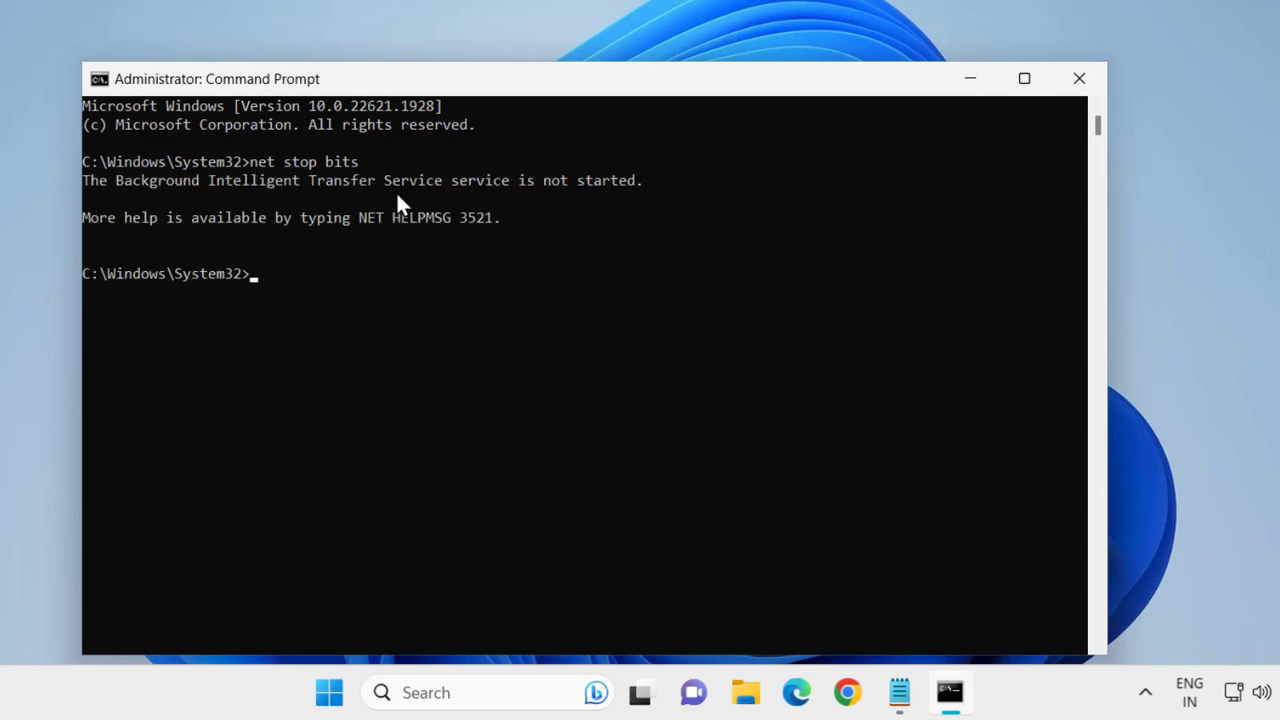
click(899, 692)
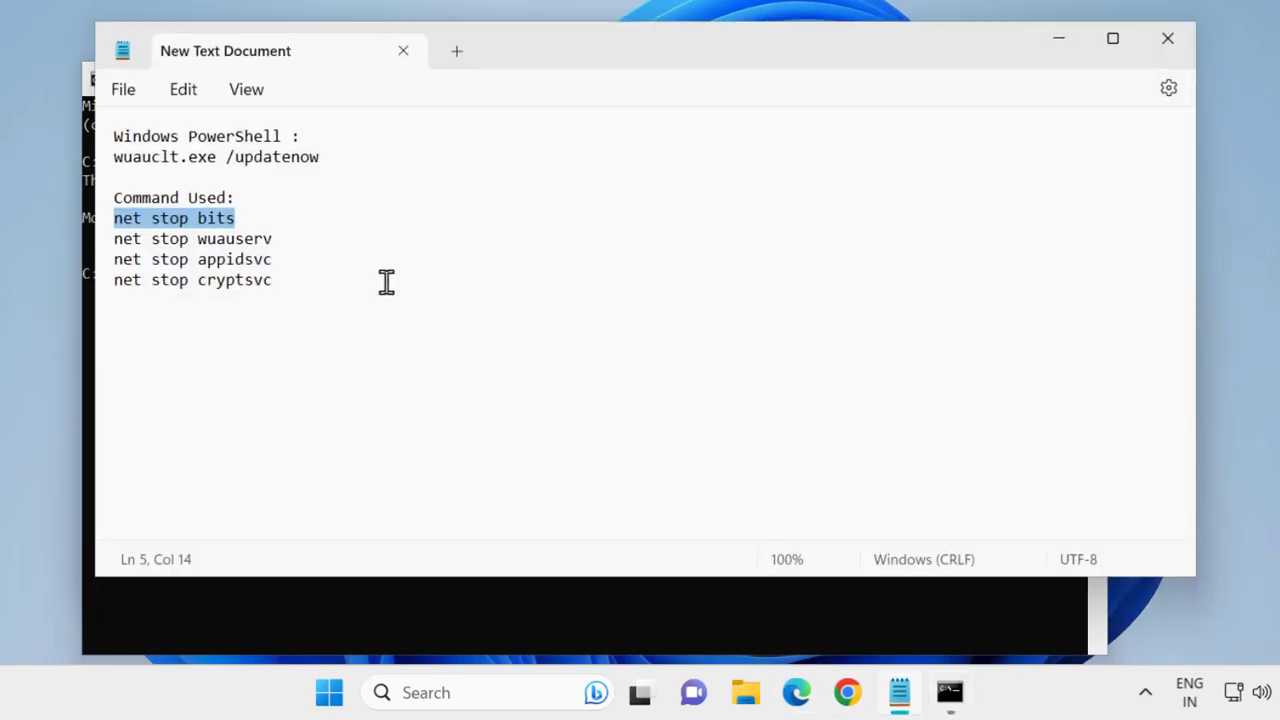
drag(297, 243, 114, 238)
key(ctrl+c)
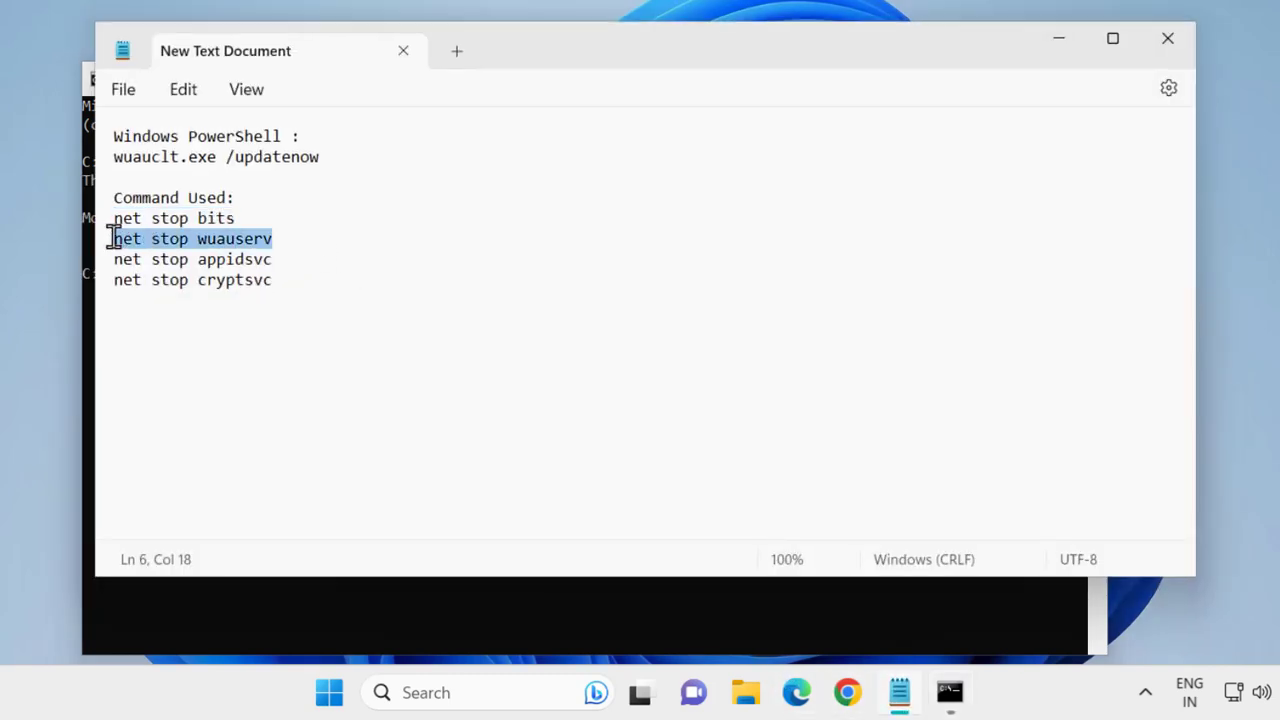
click(1062, 38)
key(ctrl+v)
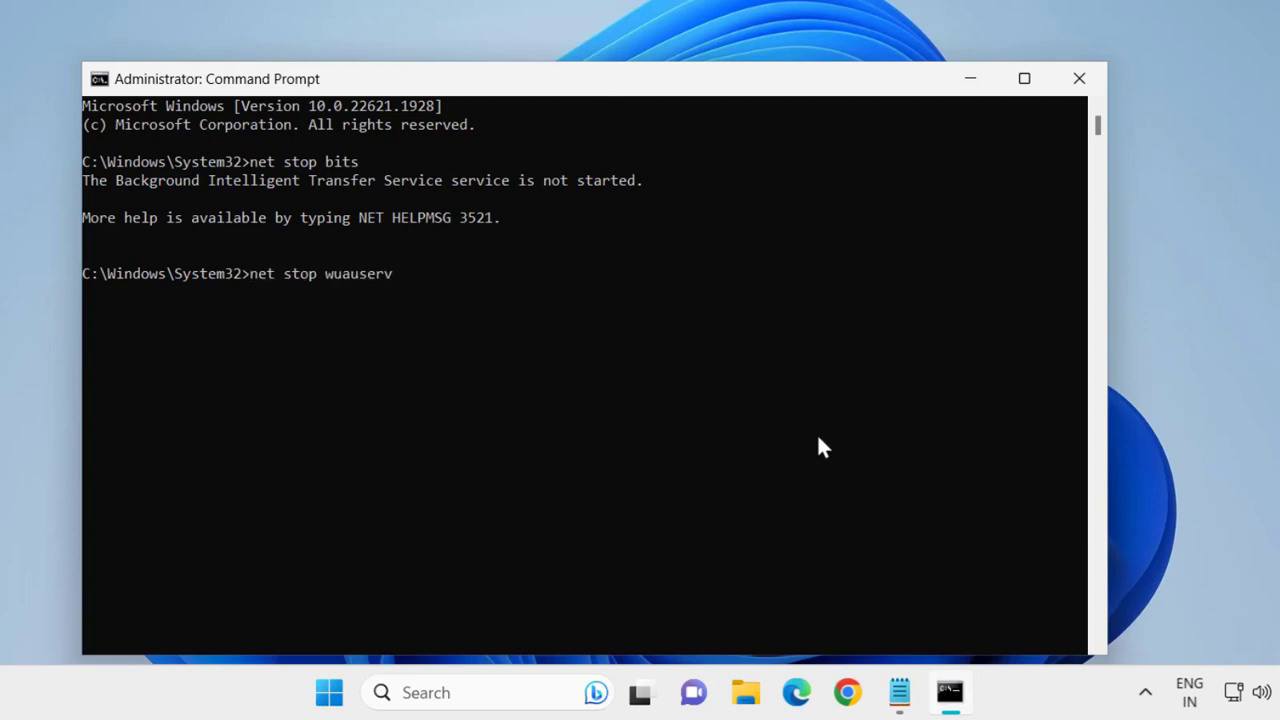
key(Return)
Run net stop appidsvc and net stop cryptsvc, then close Command Prompt
click(899, 692)
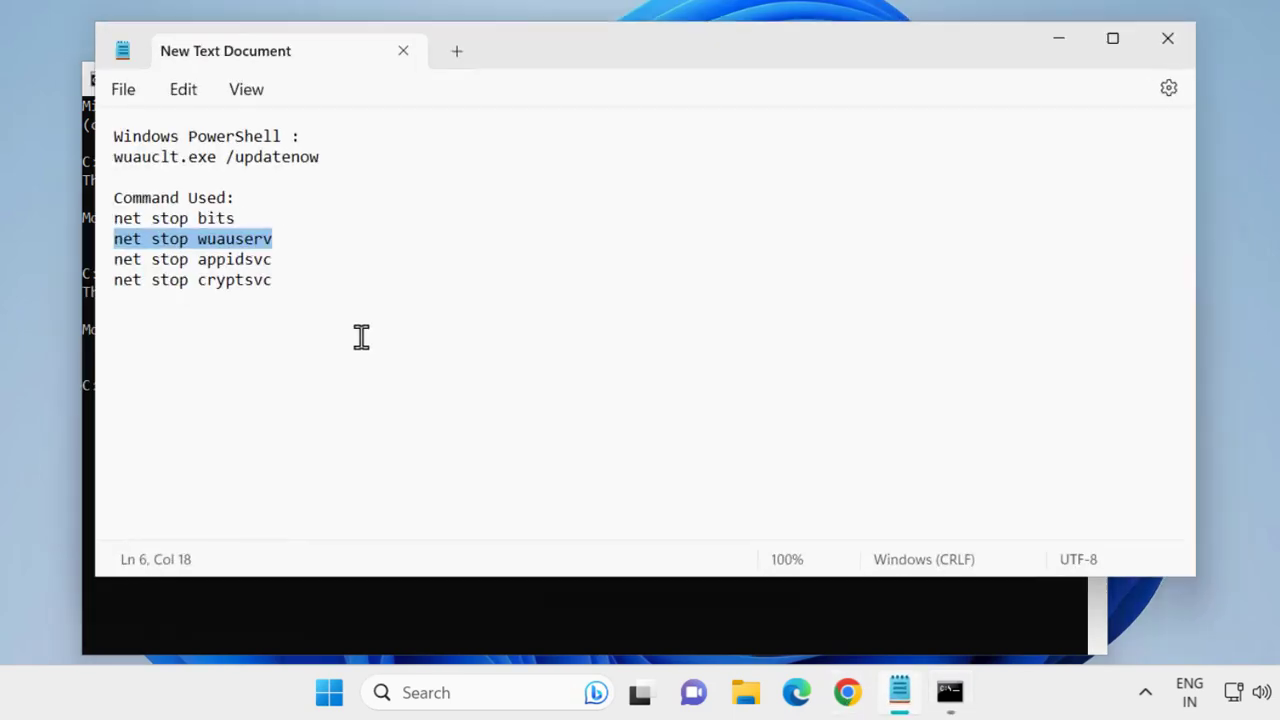
drag(289, 255, 120, 259)
key(ctrl+c)
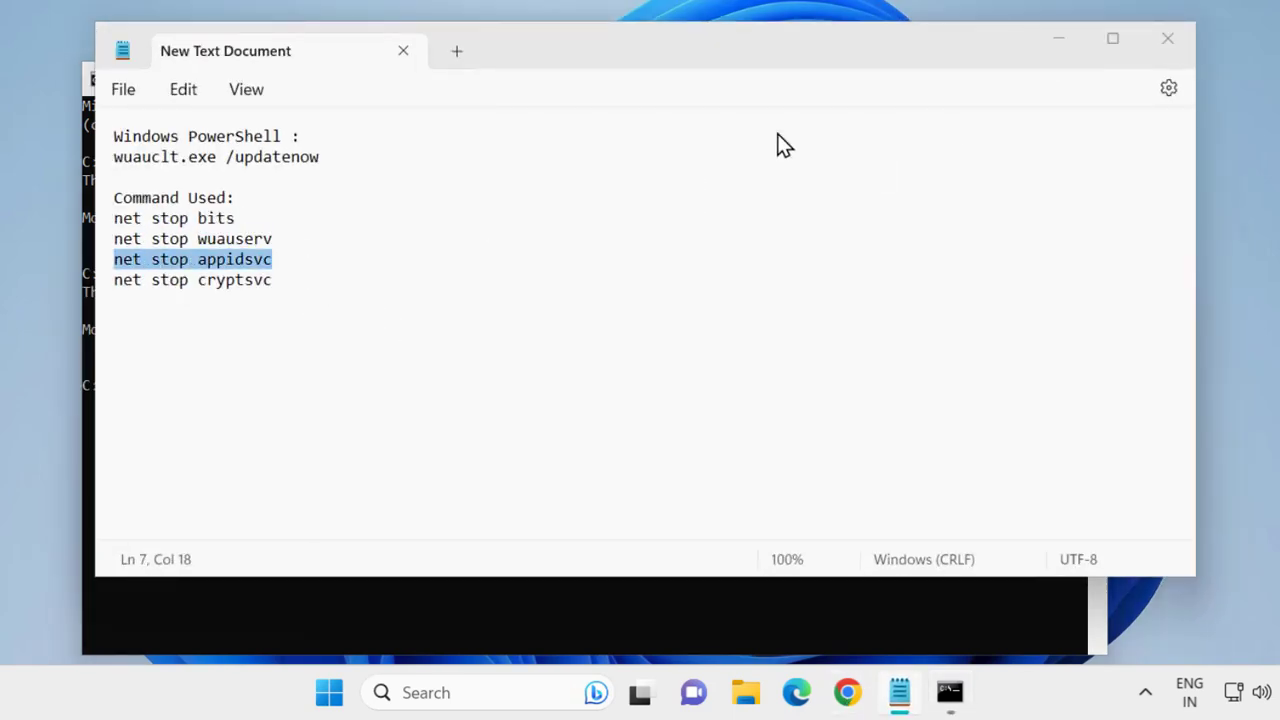
click(1058, 38)
key(ctrl+v)
key(Return)
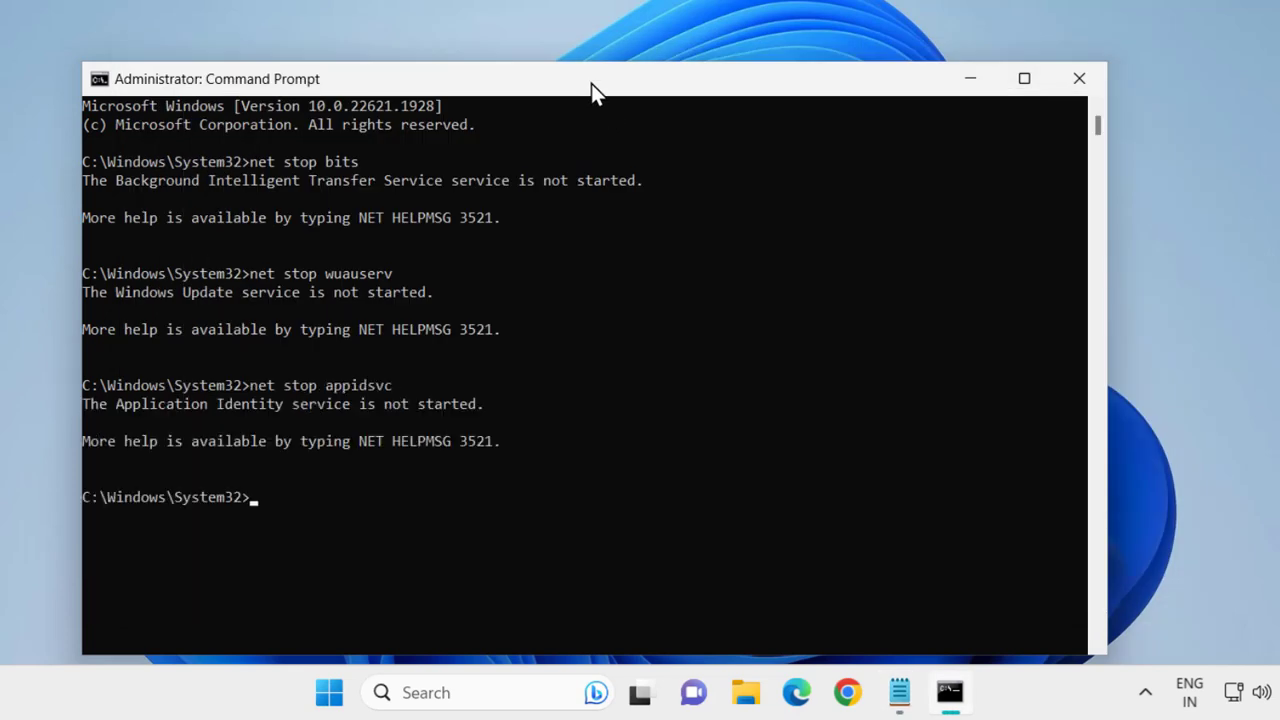
click(848, 692)
click(899, 692)
drag(383, 289, 104, 280)
click(1080, 45)
text(net stop cryptsvc)
key(Return)
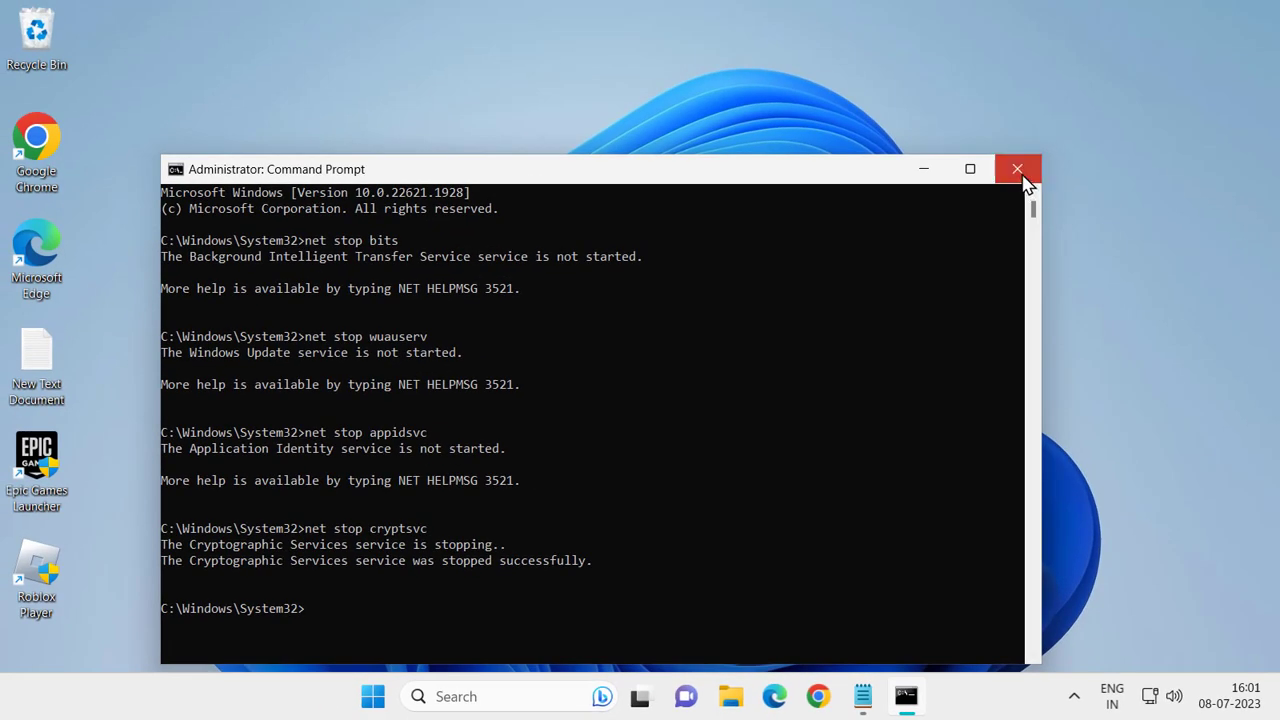
click(1024, 180)
Open the Services app through Windows search
click(506, 696)
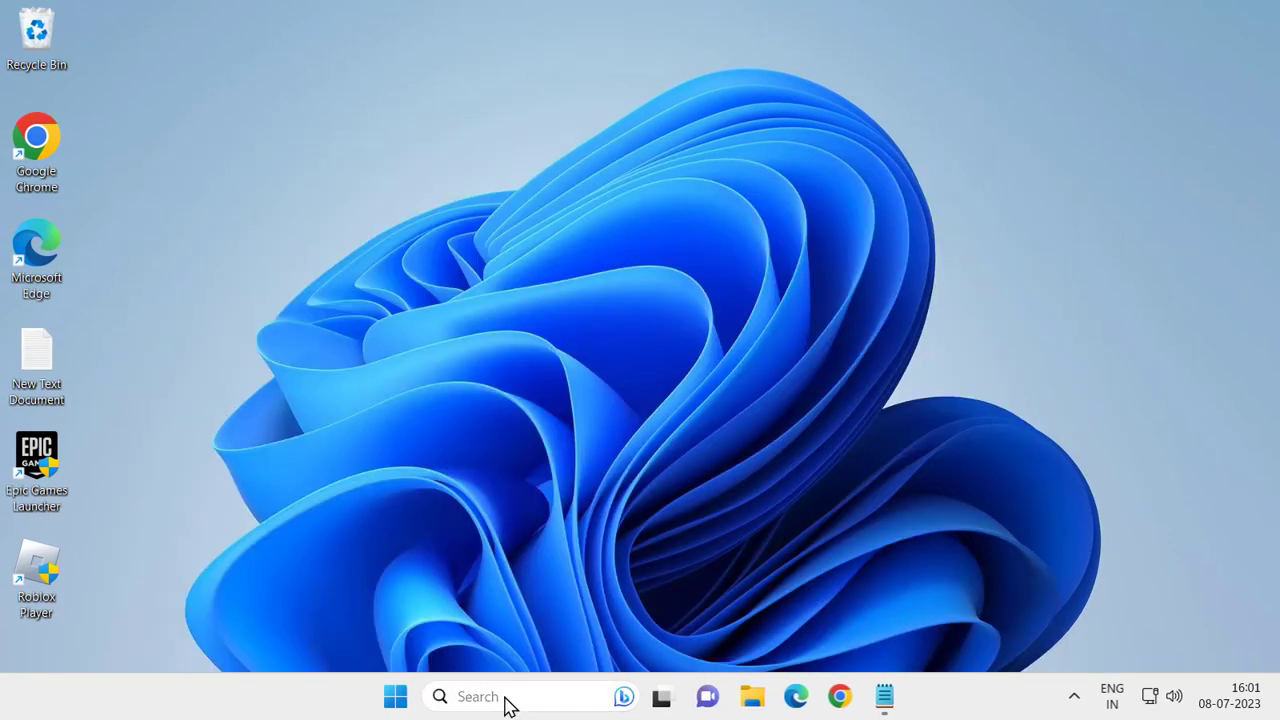
text(services)
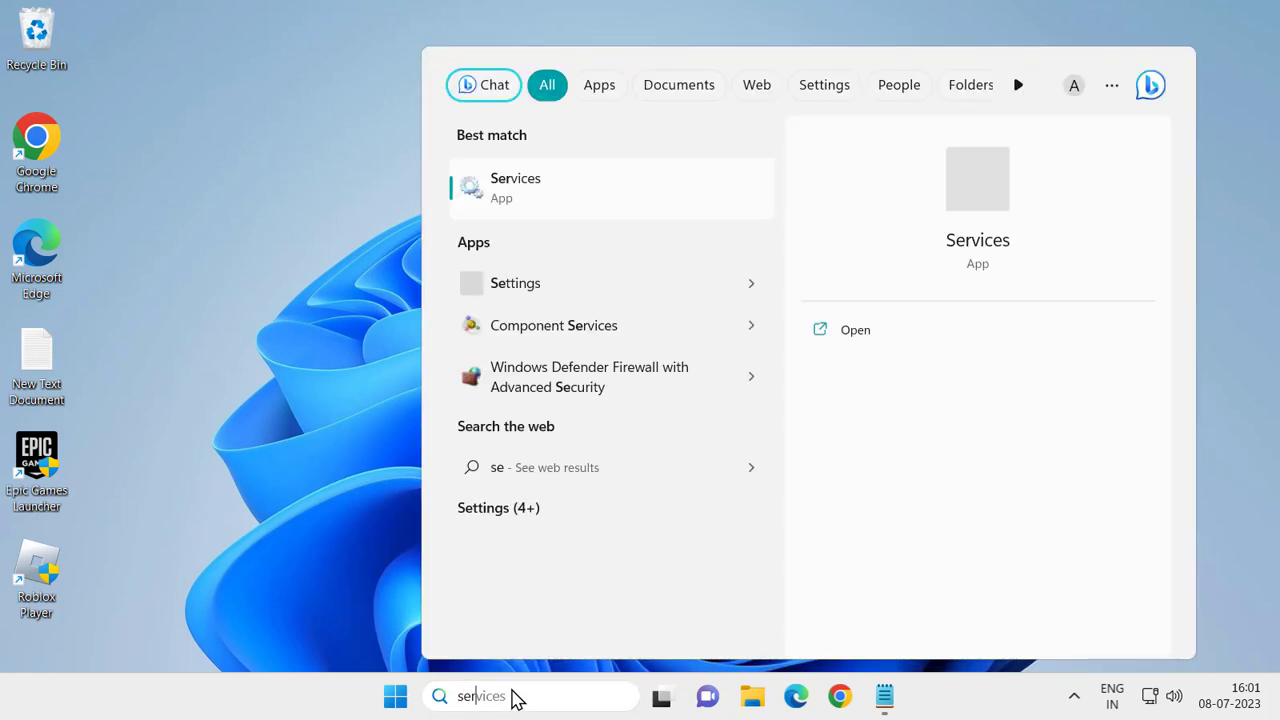
click(855, 333)
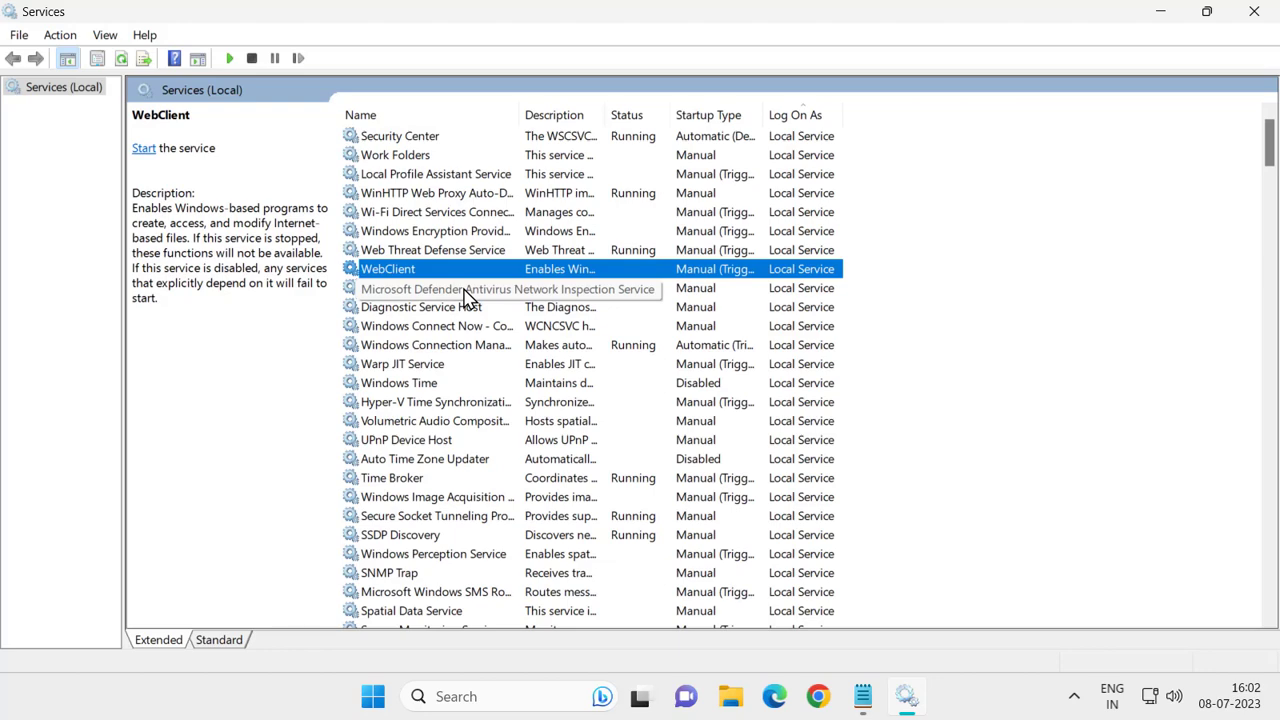
Set Windows Update to Automatic startup, start it, and apply with OK
key(w)
key(w)
key(w)
key(w)
key(w)
key(w)
key(w)
key(w)
key(w)
key(w)
key(w)
key(w)
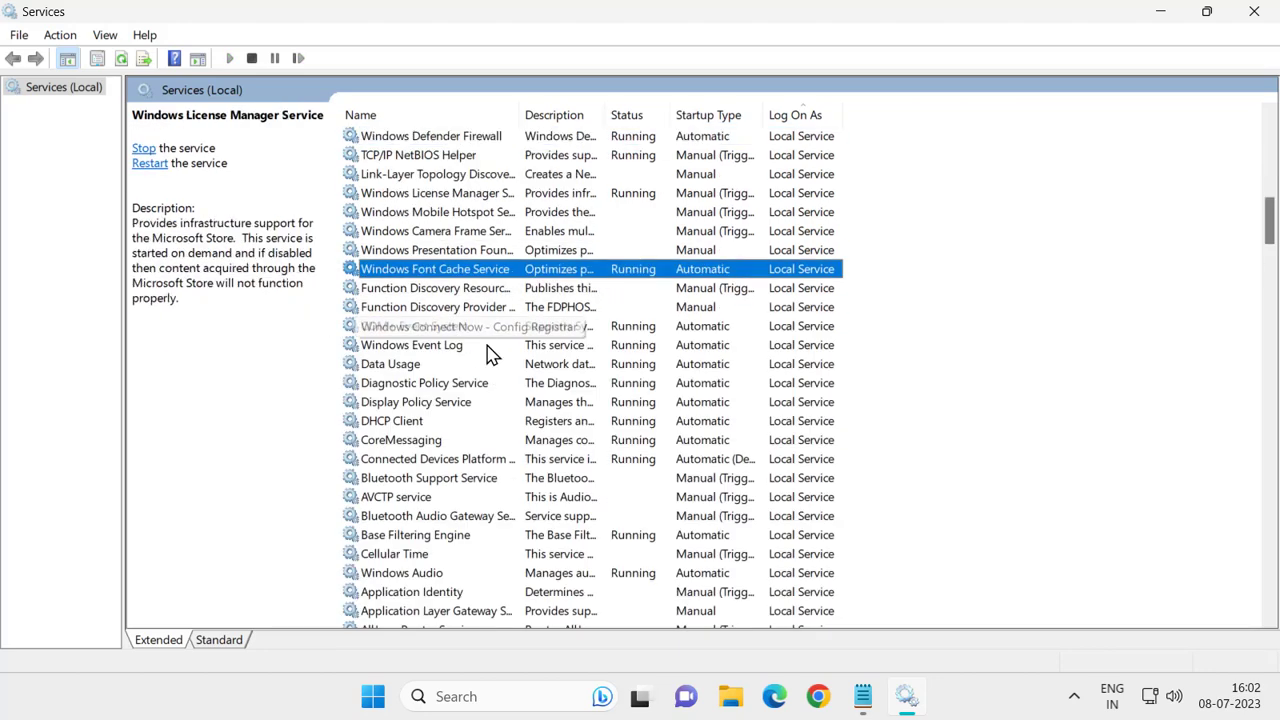
key(w)
key(w)
key(w)
key(w)
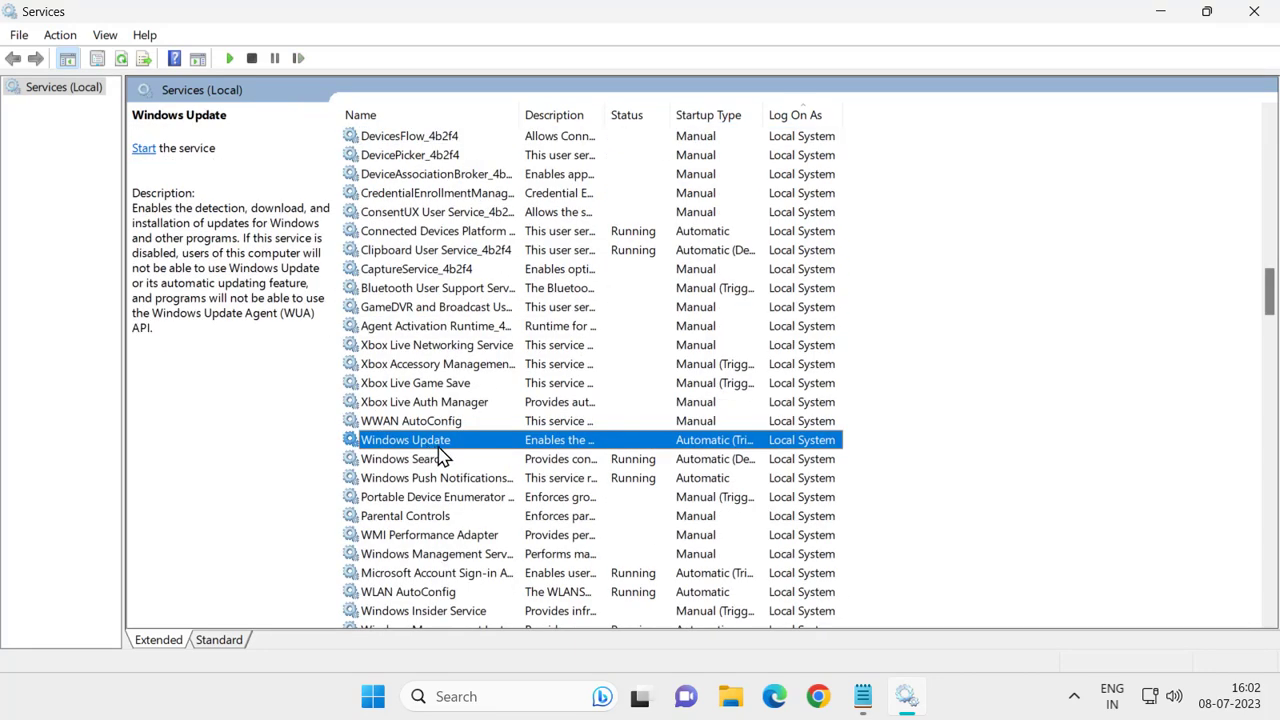
double_click(428, 445)
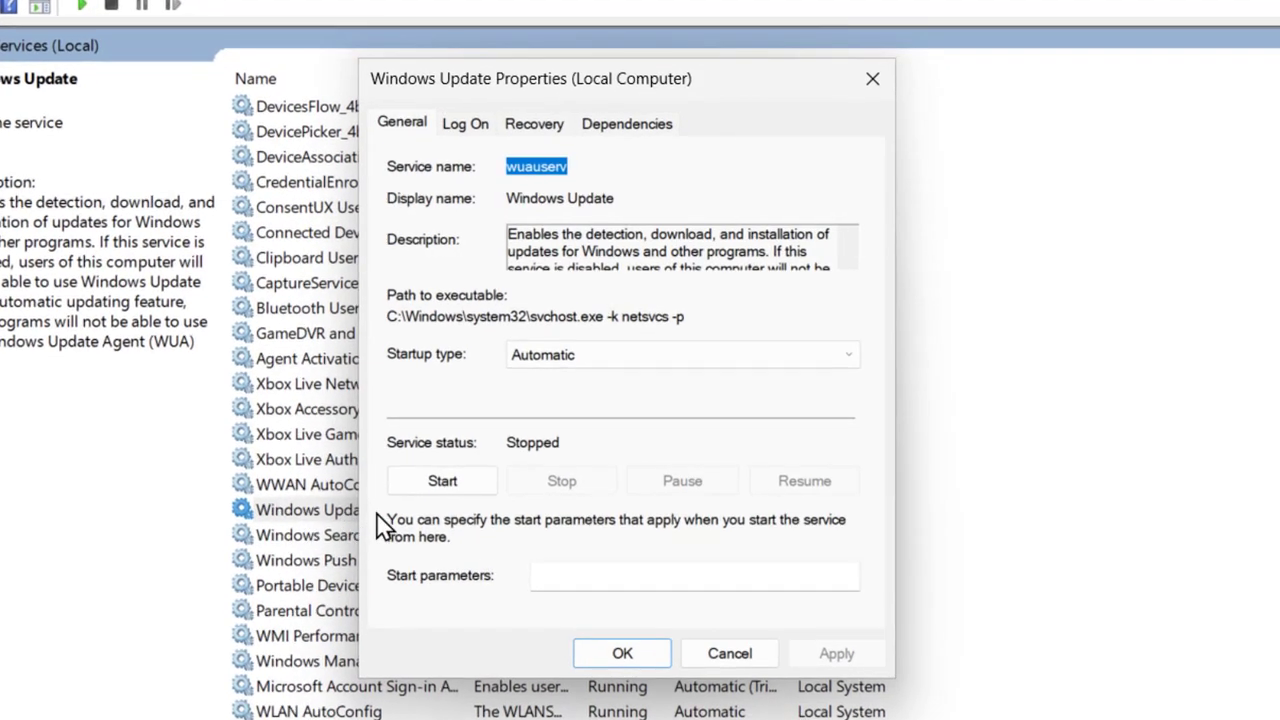
click(550, 358)
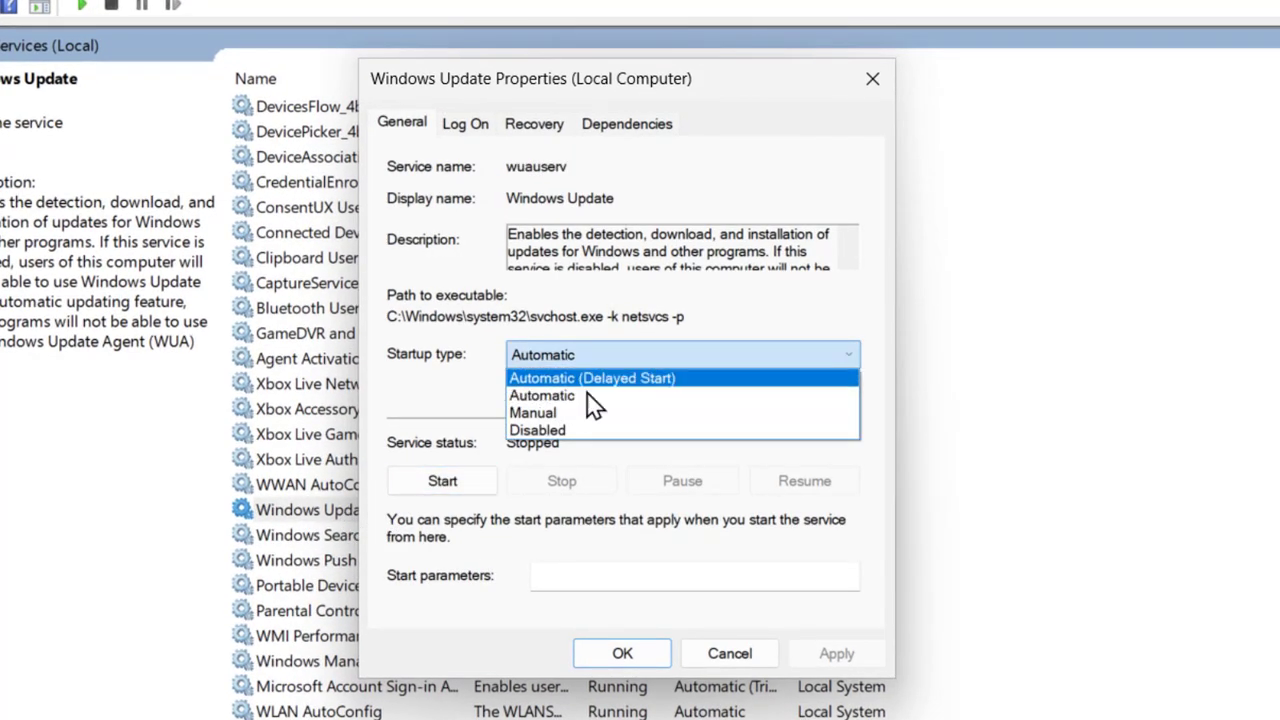
click(560, 397)
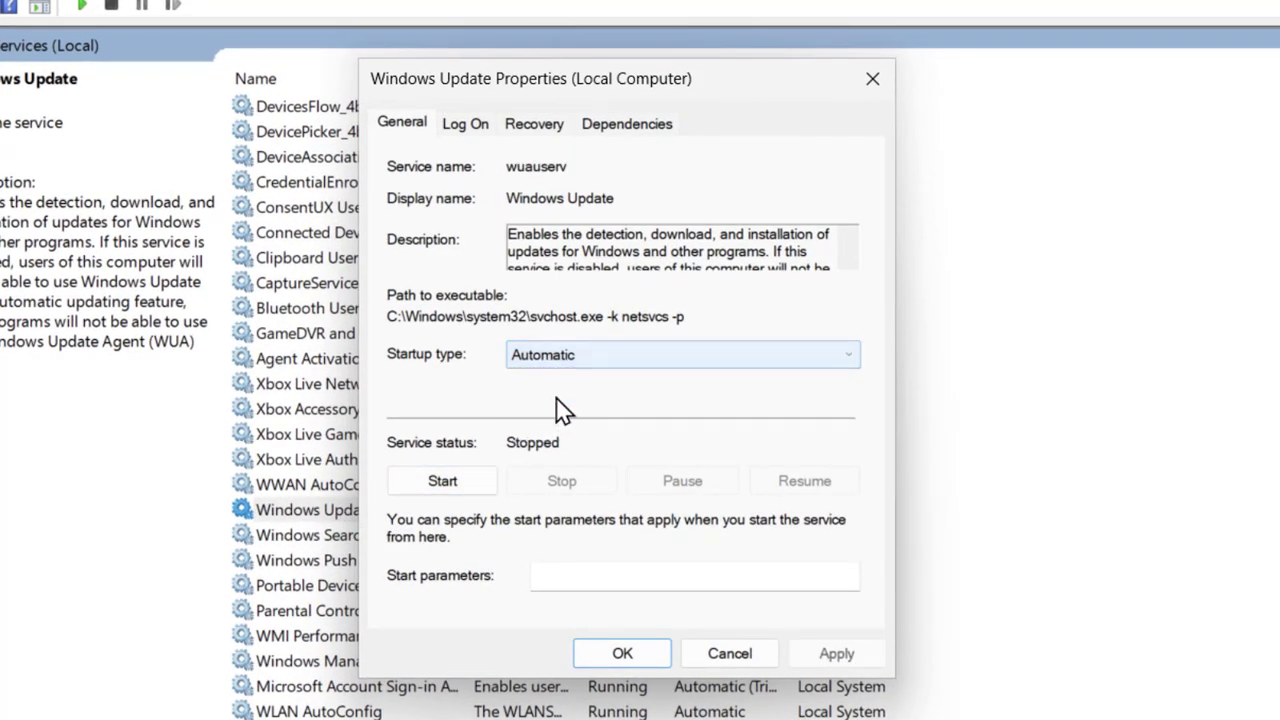
click(457, 493)
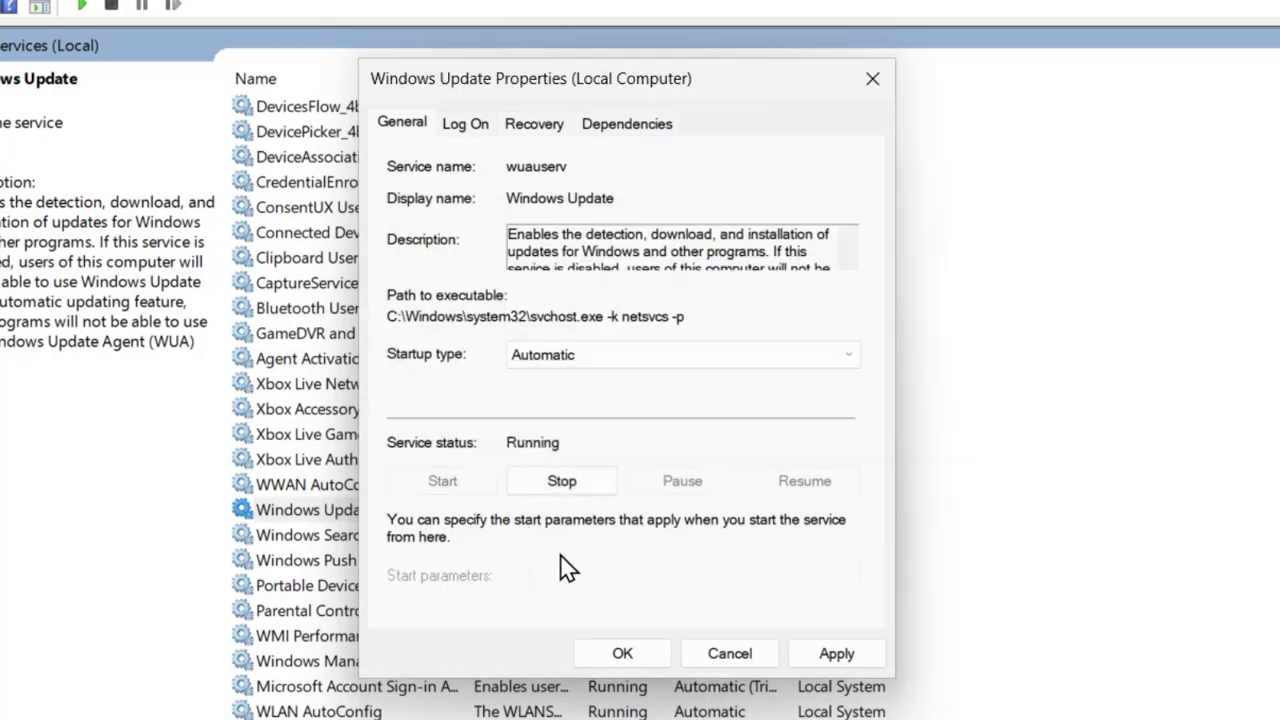
click(795, 657)
click(598, 655)
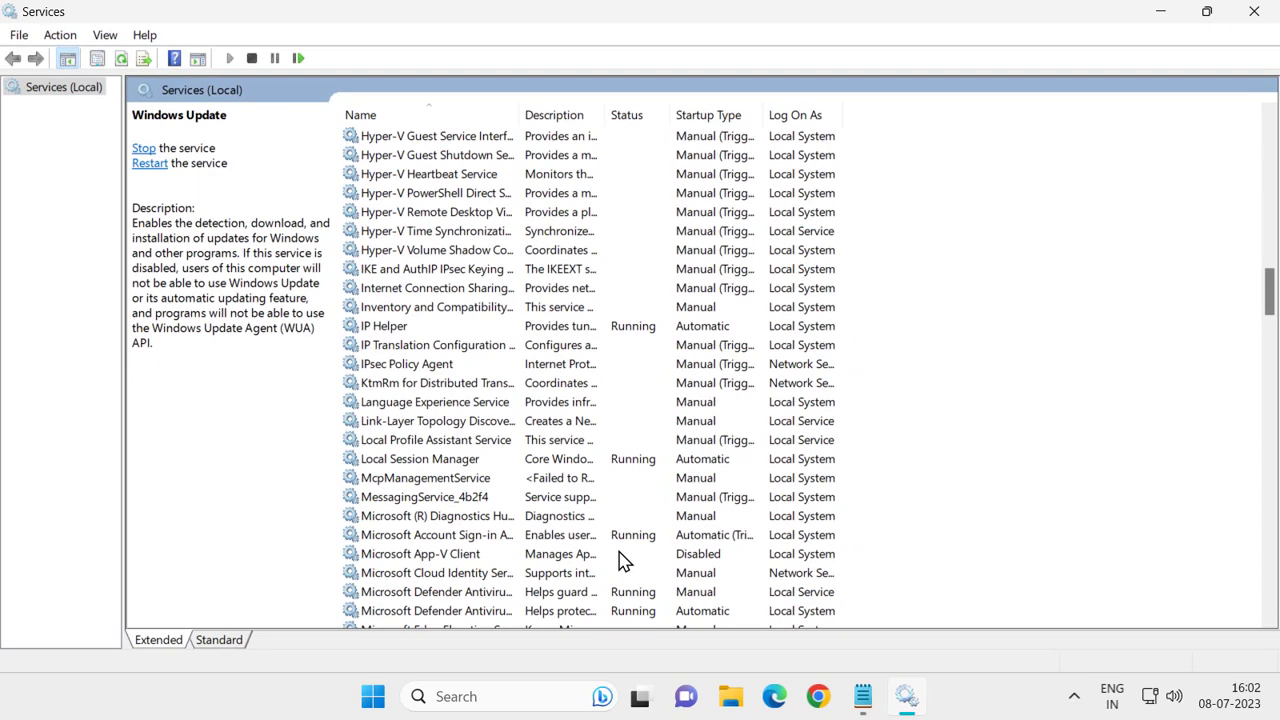
Set Background Intelligent Transfer Service startup to Automatic, start it, and apply with OK
click(571, 424)
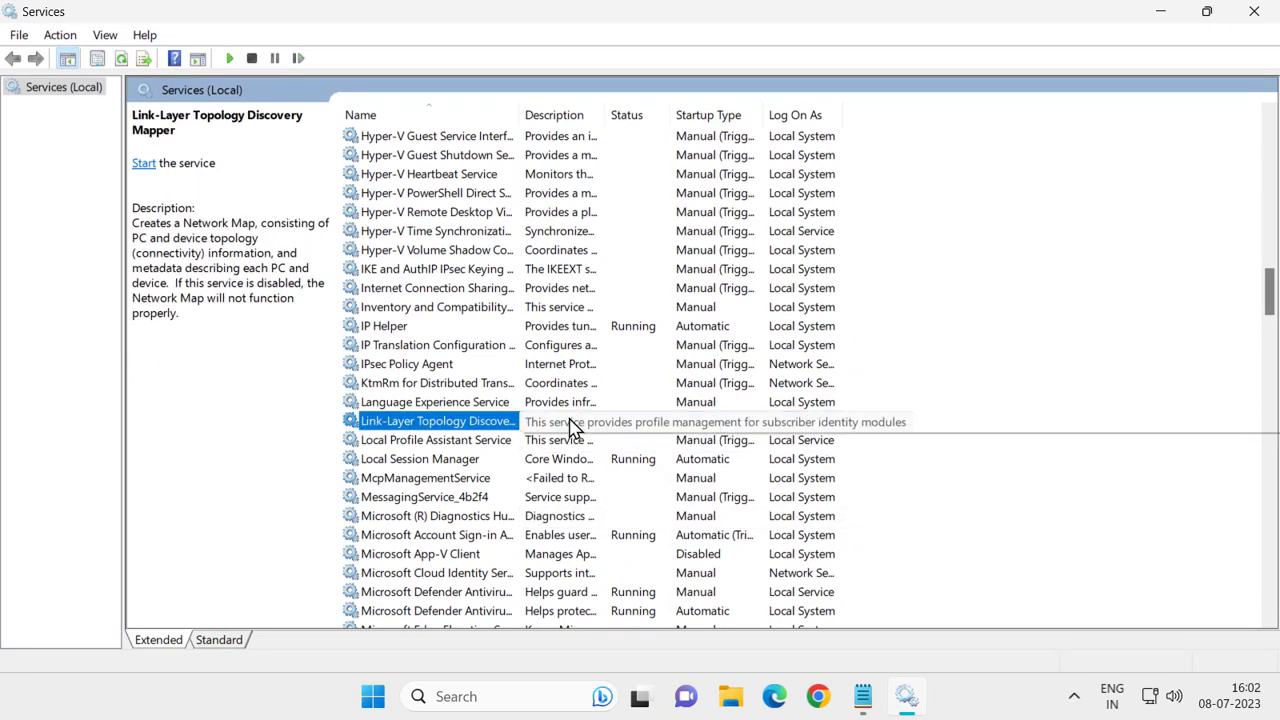
key(b)
key(Down)
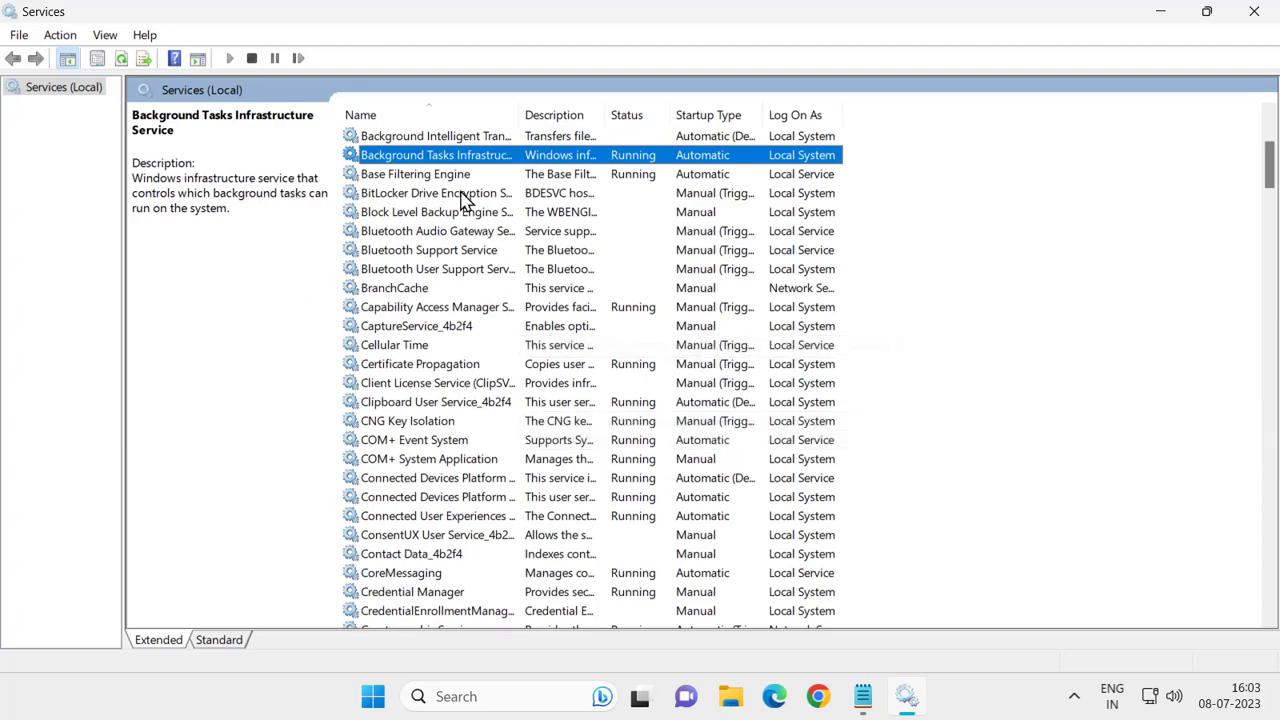
click(462, 139)
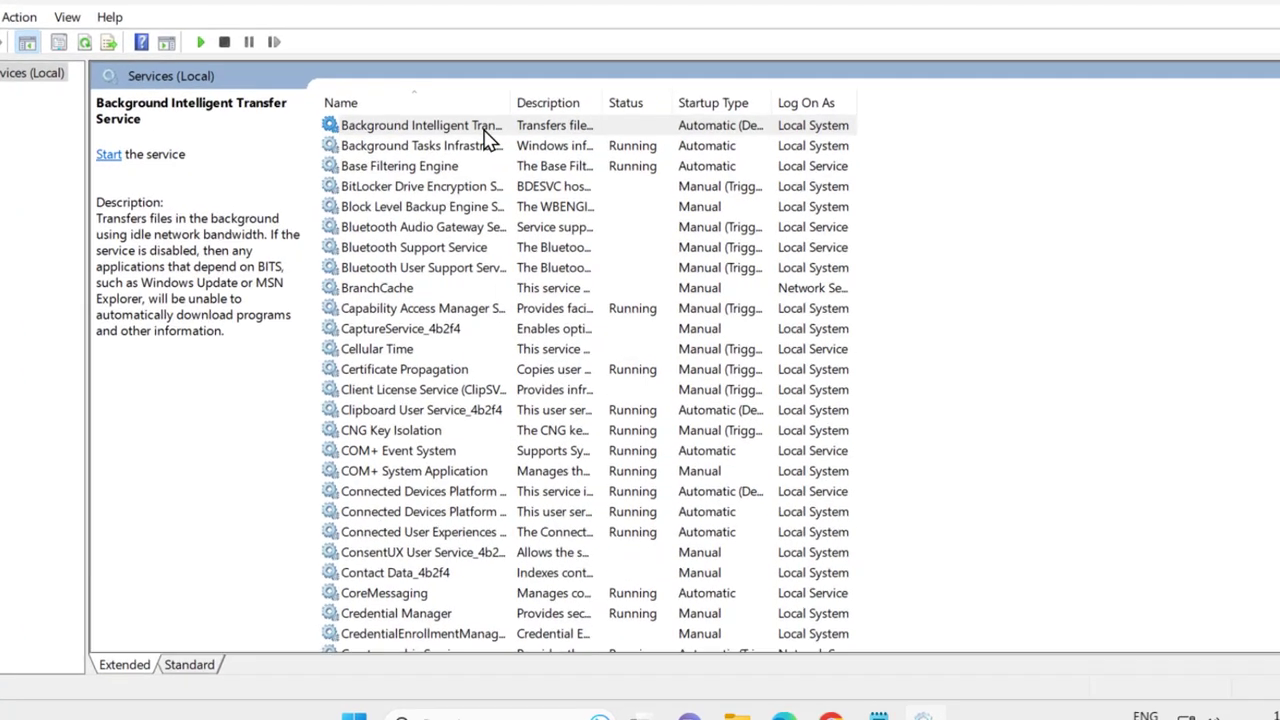
double_click(497, 147)
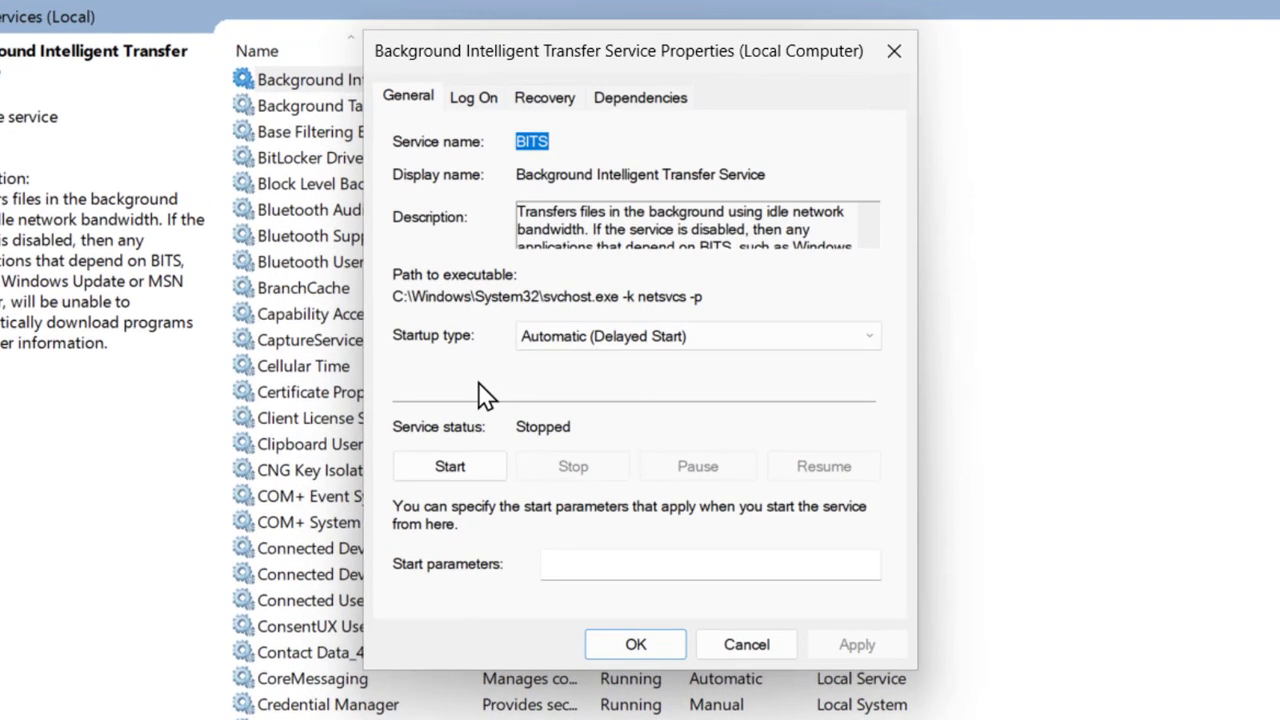
click(604, 347)
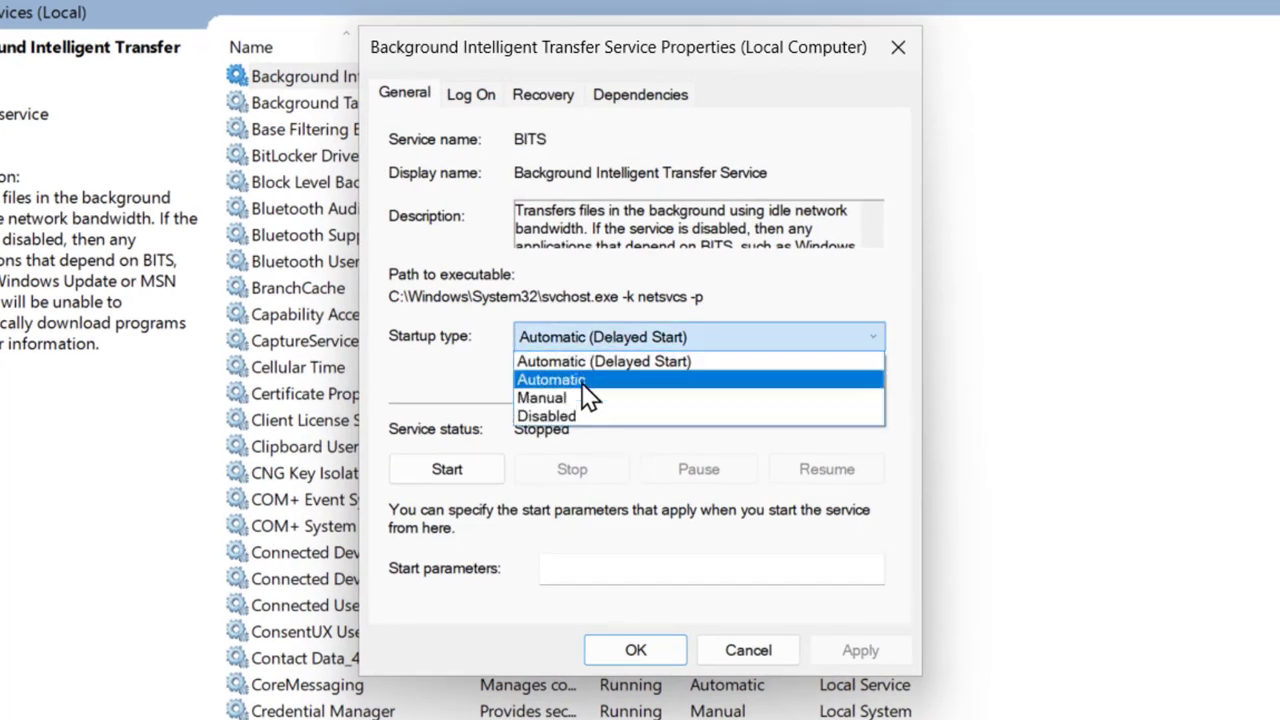
click(592, 382)
click(450, 474)
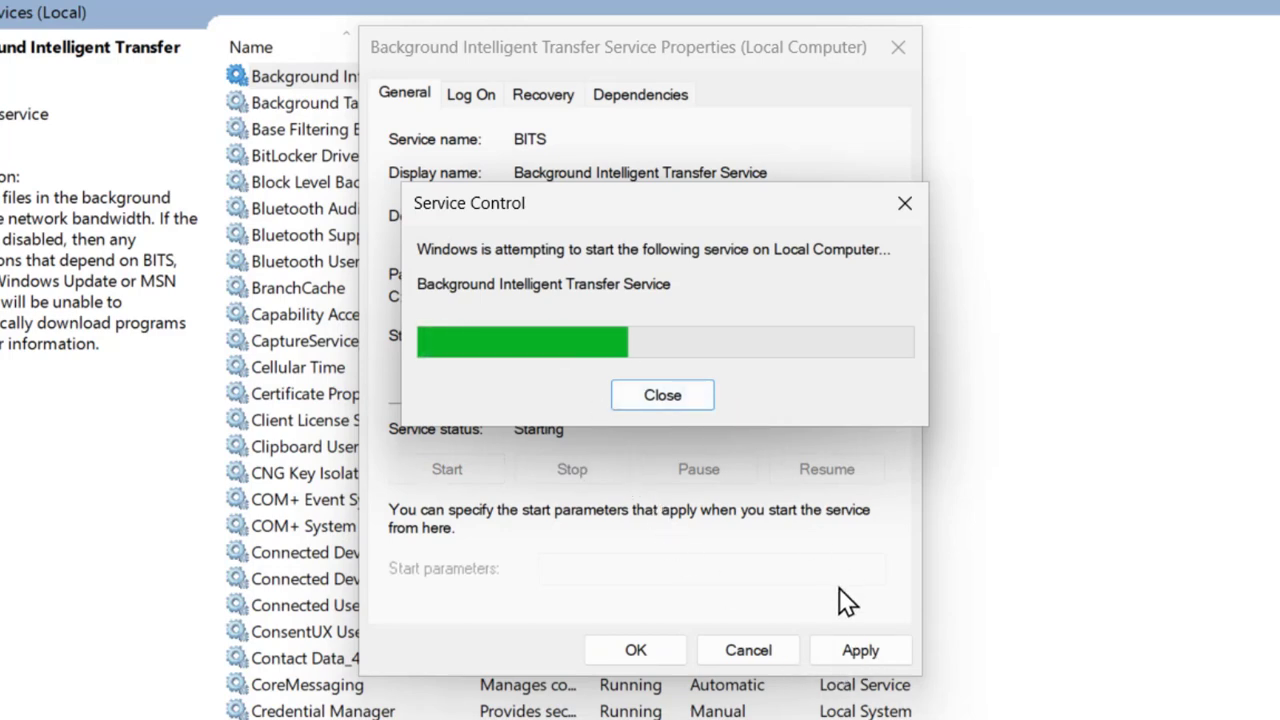
click(843, 652)
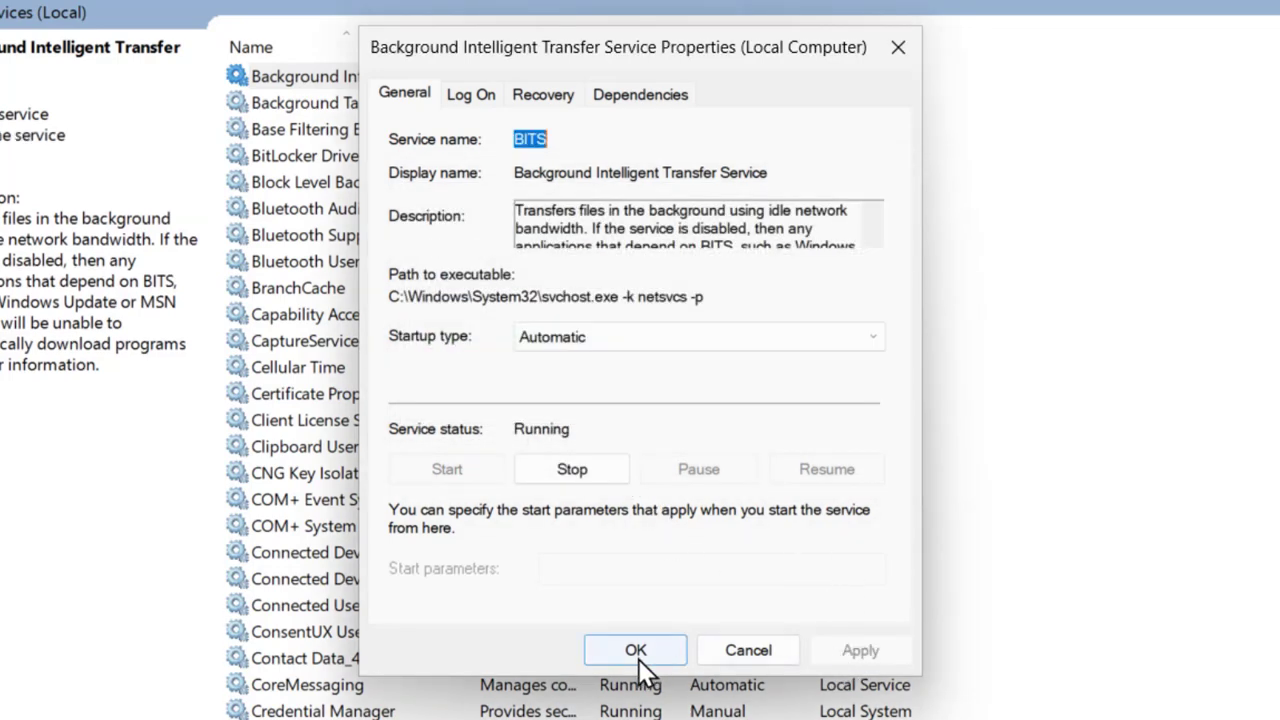
click(636, 655)
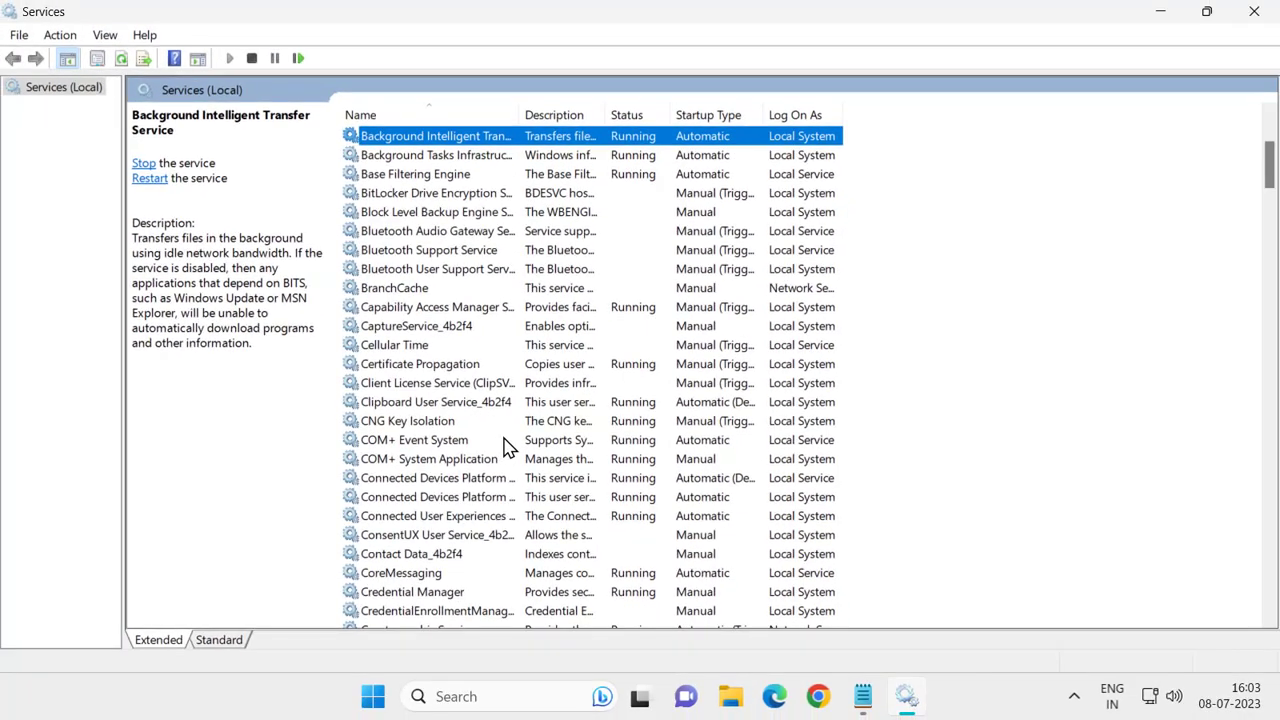
Set the Server service's startup type to Automatic and apply the change
key(s)
key(Down)
key(Down)
double_click(383, 272)
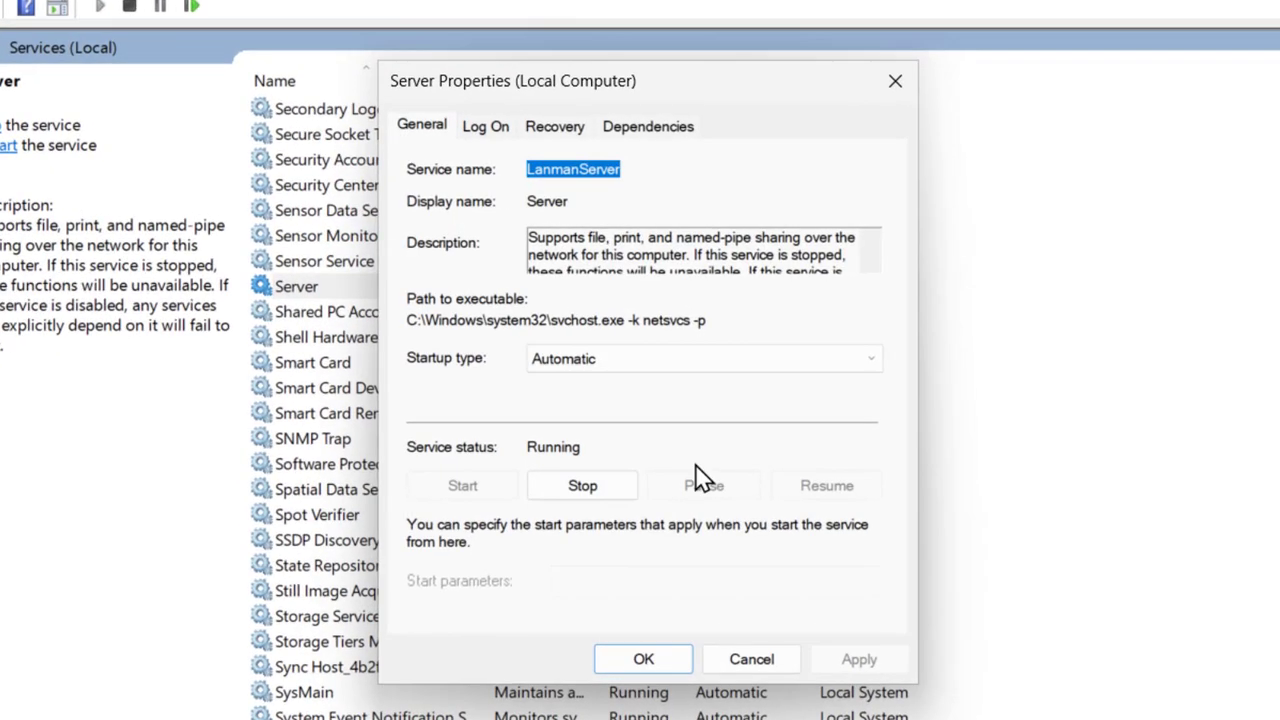
click(612, 362)
click(600, 398)
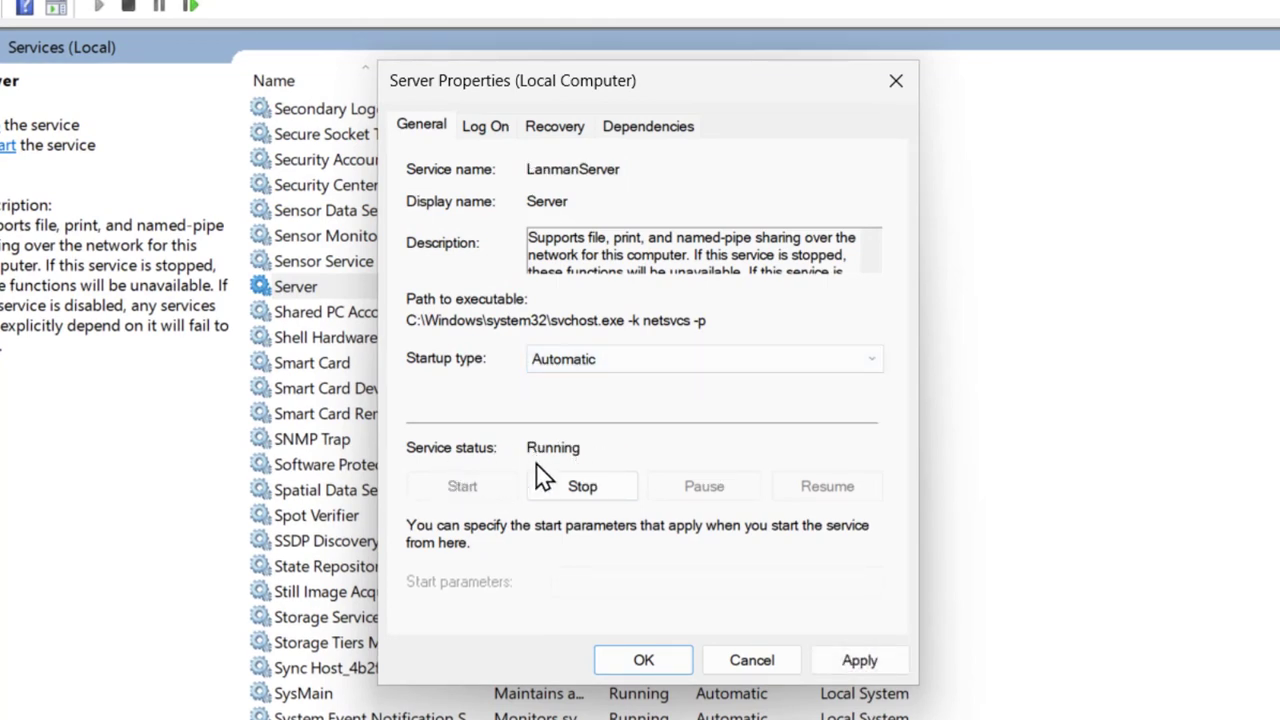
click(845, 664)
click(644, 660)
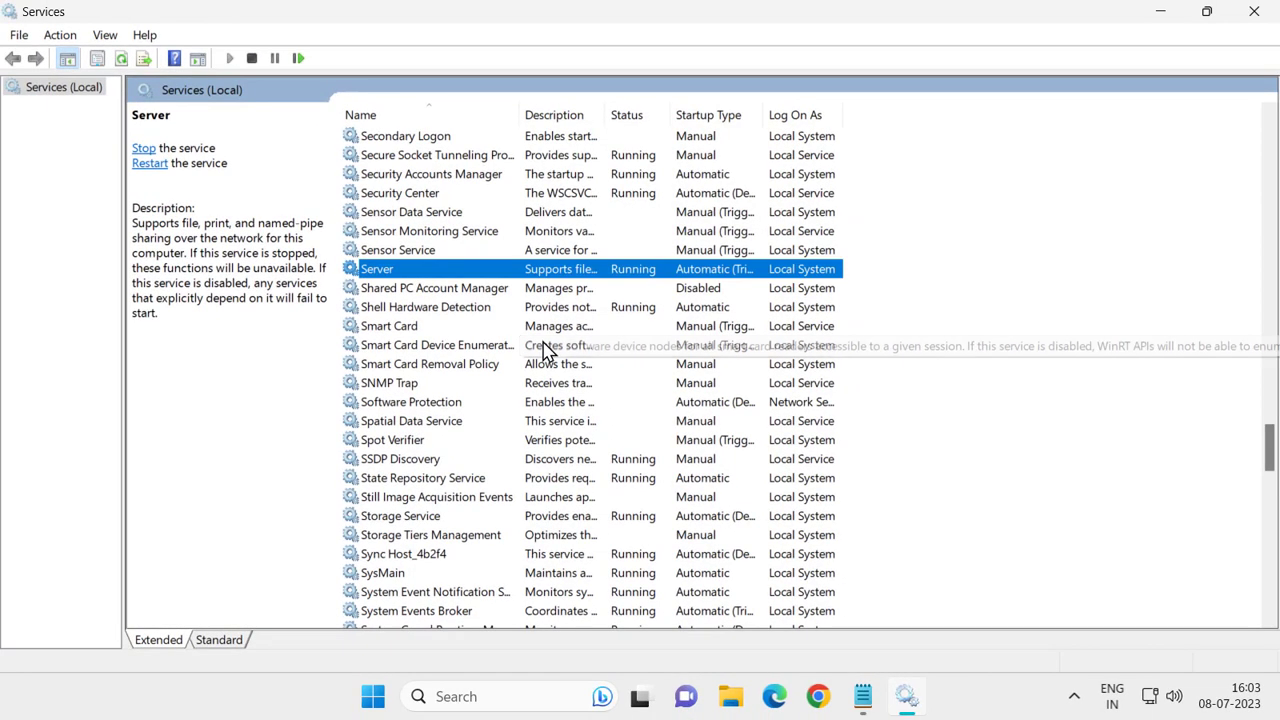
Confirm the Workstation service's startup type is Automatic and apply it
key(w)
key(Down)
key(Down)
key(Down)
key(Down)
key(Down)
key(Down)
key(Down)
key(Down)
key(Down)
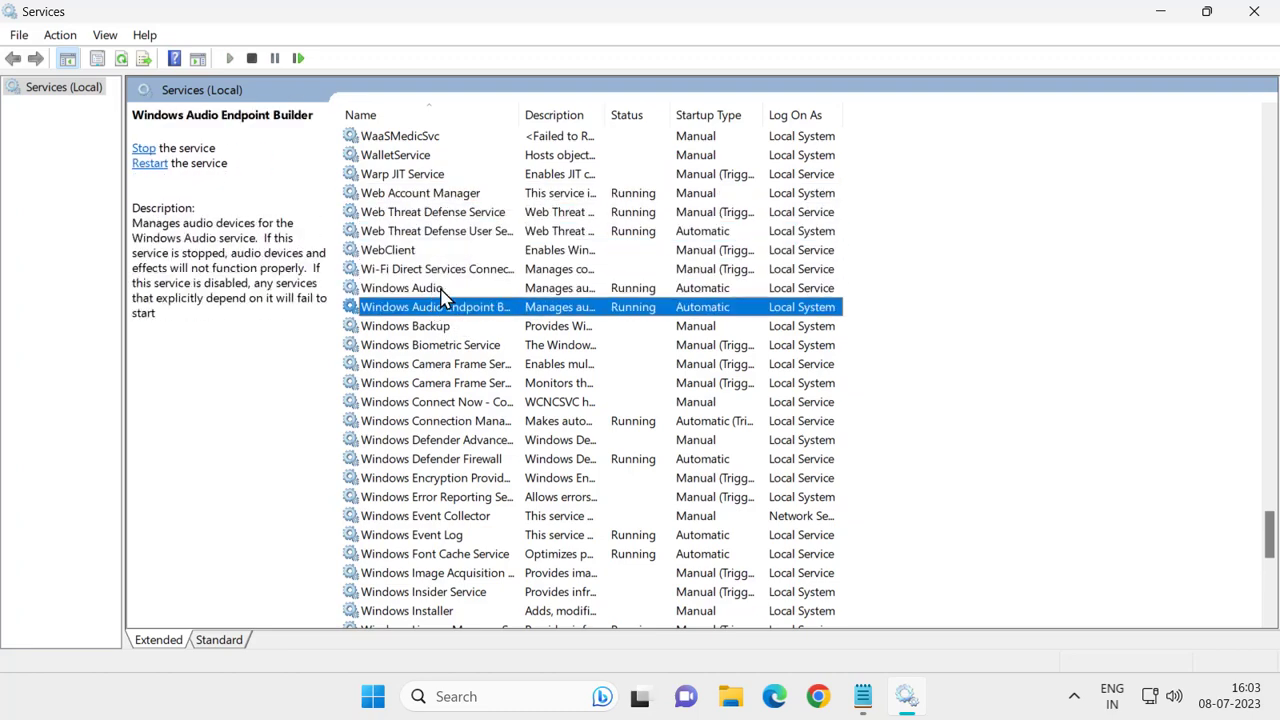
key(w)
key(o)
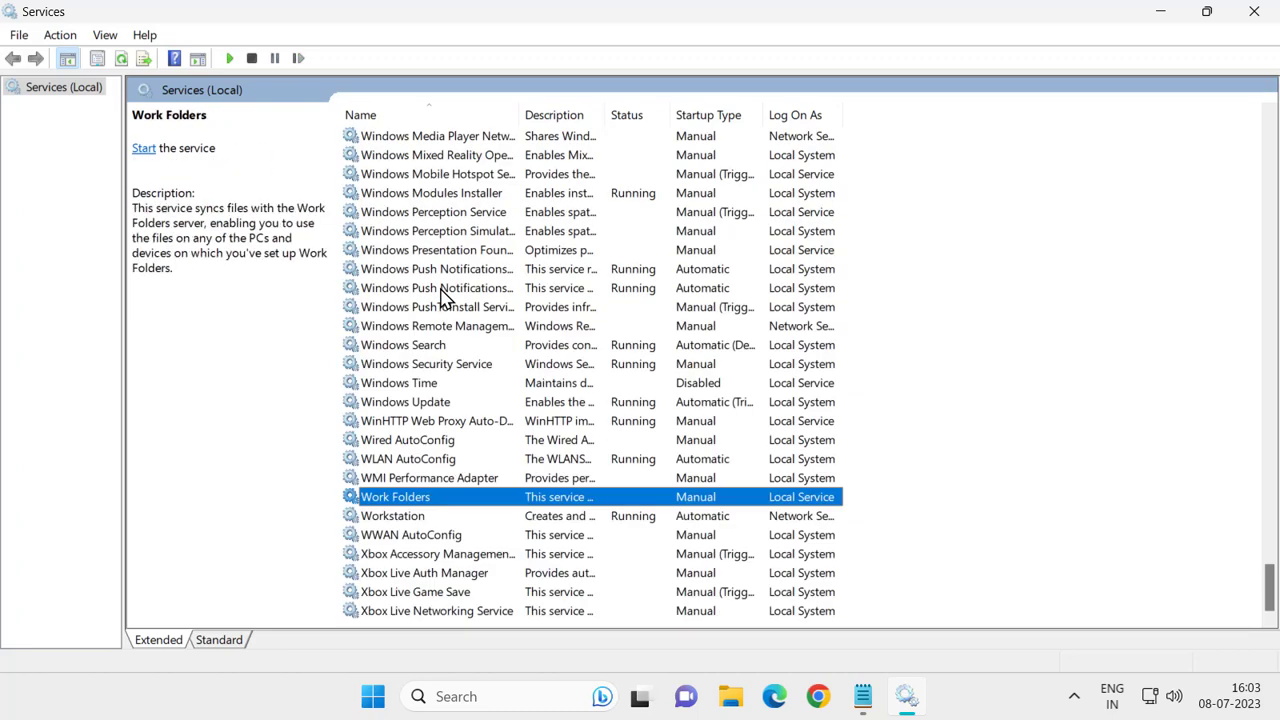
double_click(407, 520)
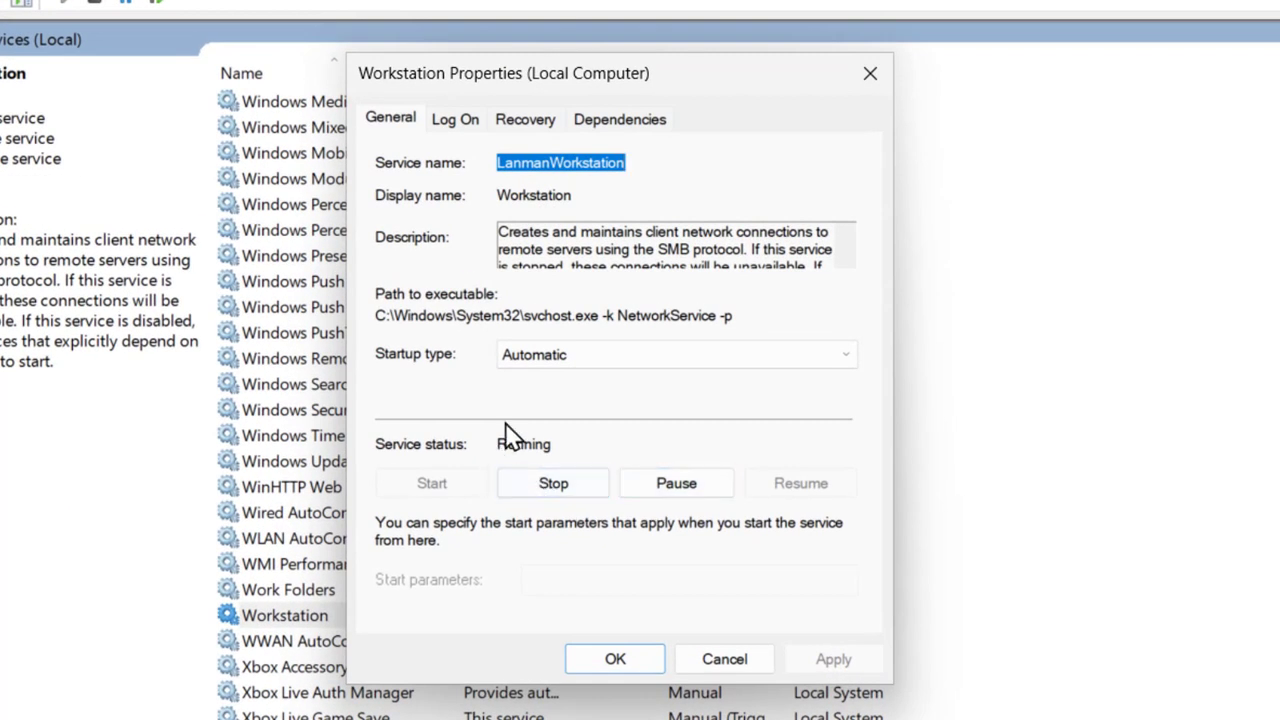
click(540, 358)
click(540, 396)
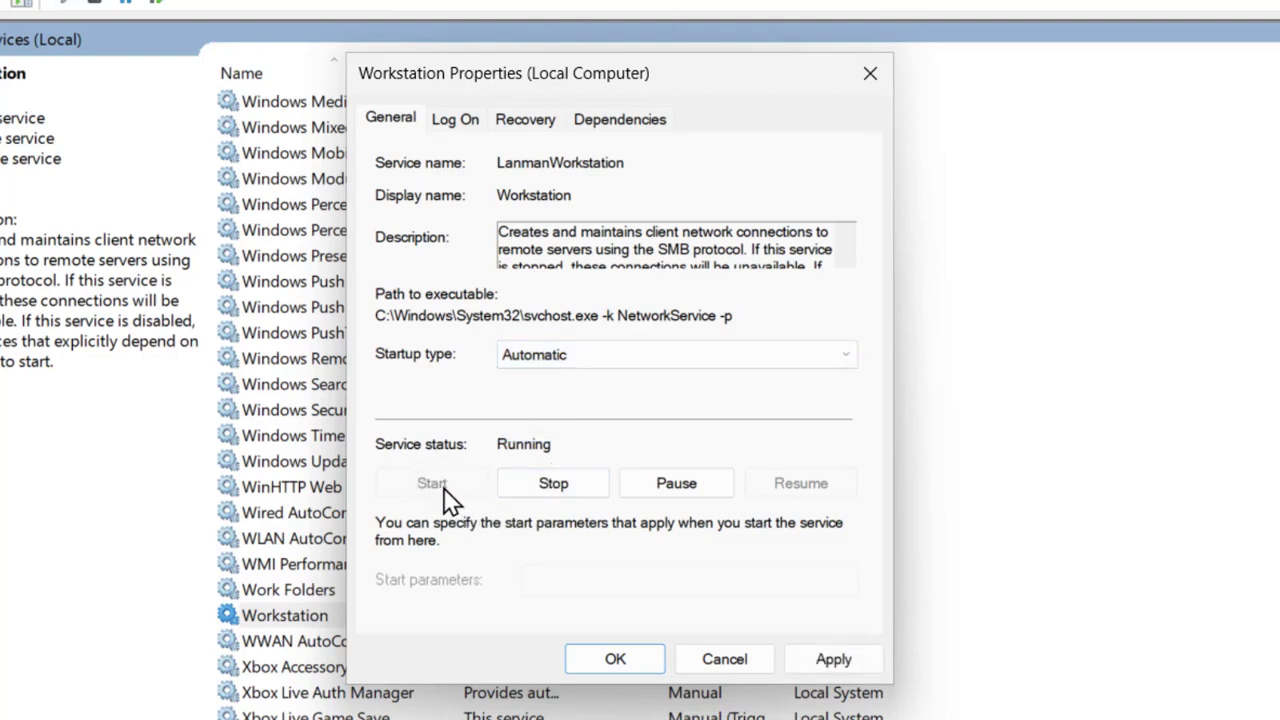
click(860, 664)
click(656, 662)
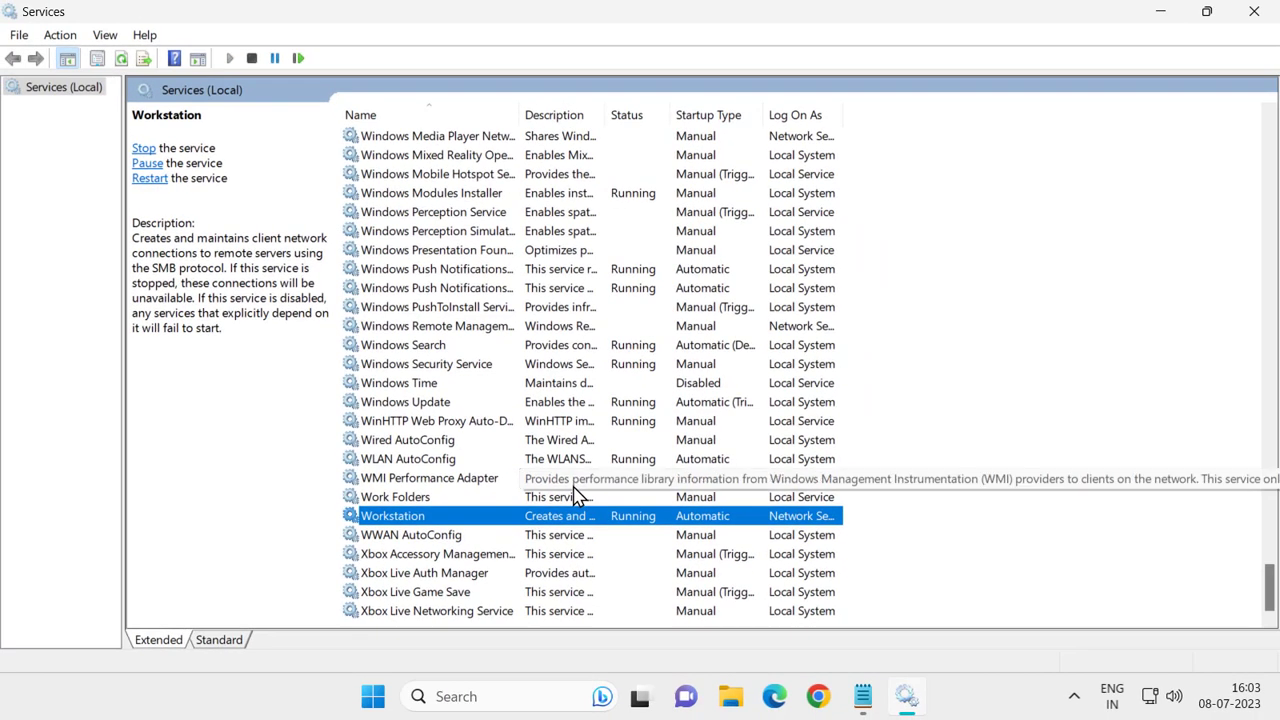
Switch TCP/IP NetBIOS Helper startup from Manual to Automatic and confirm
key(t)
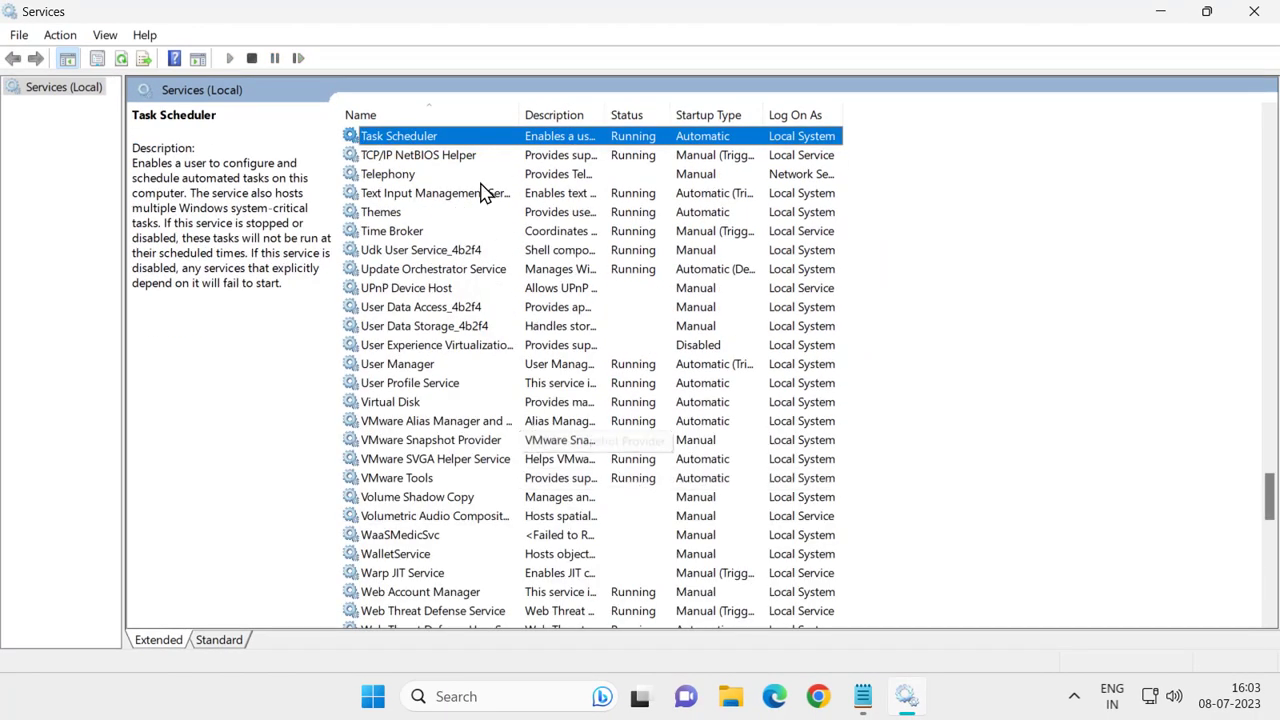
click(459, 160)
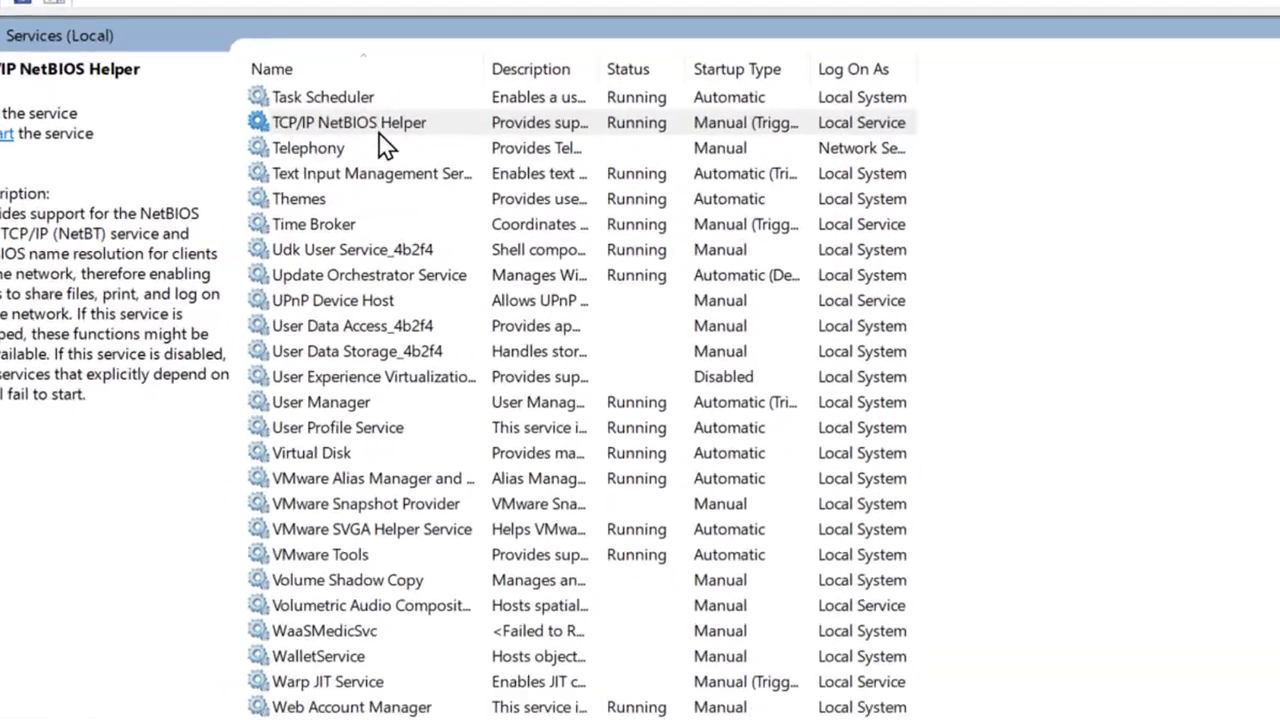
double_click(459, 160)
click(539, 355)
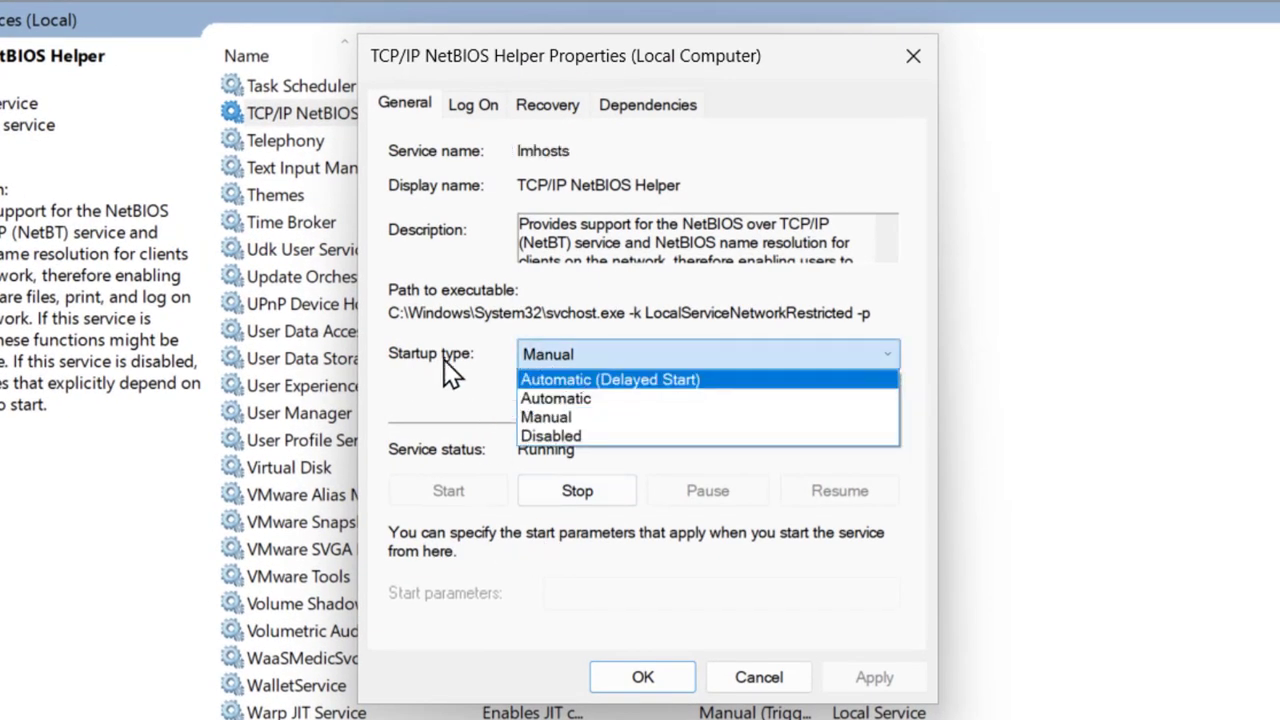
click(566, 398)
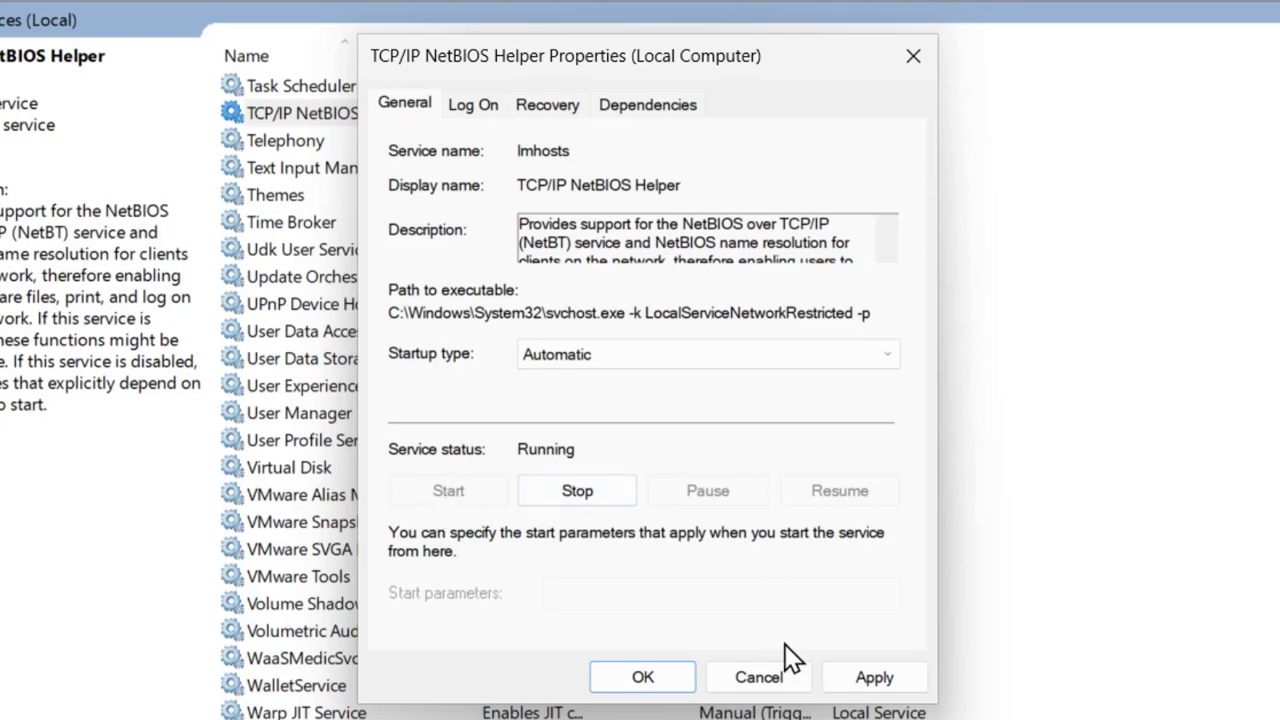
click(635, 675)
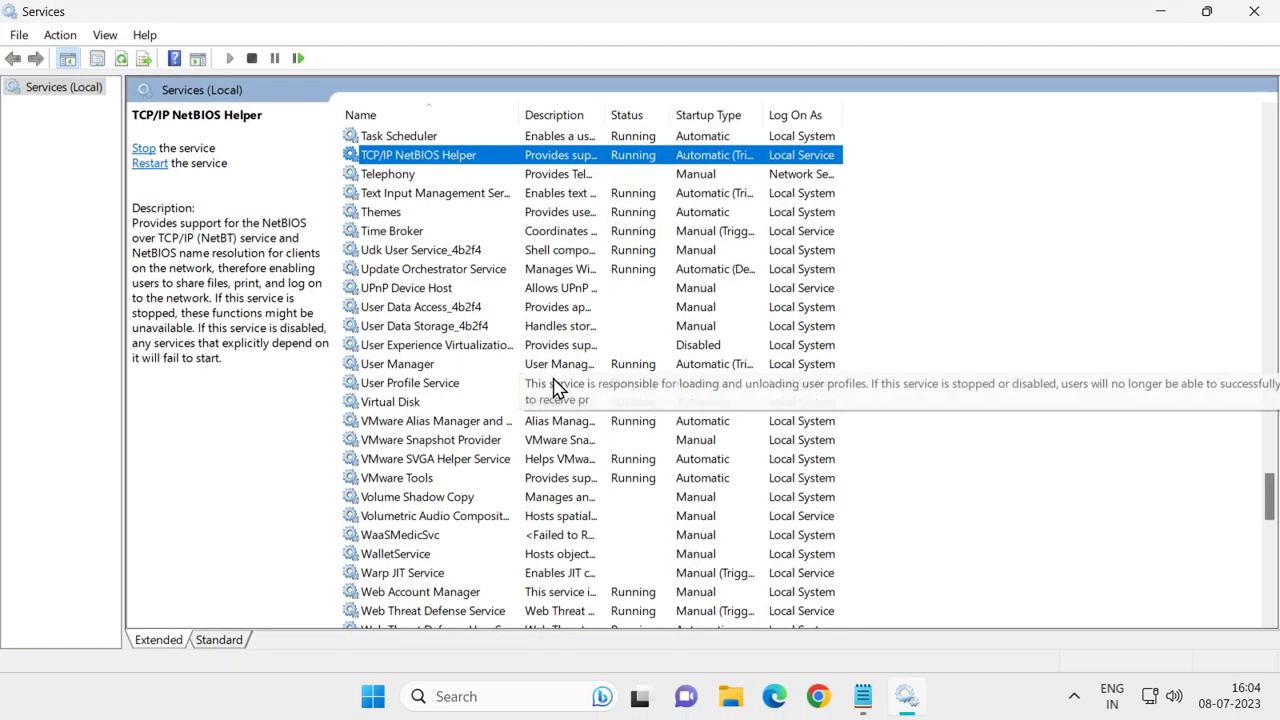